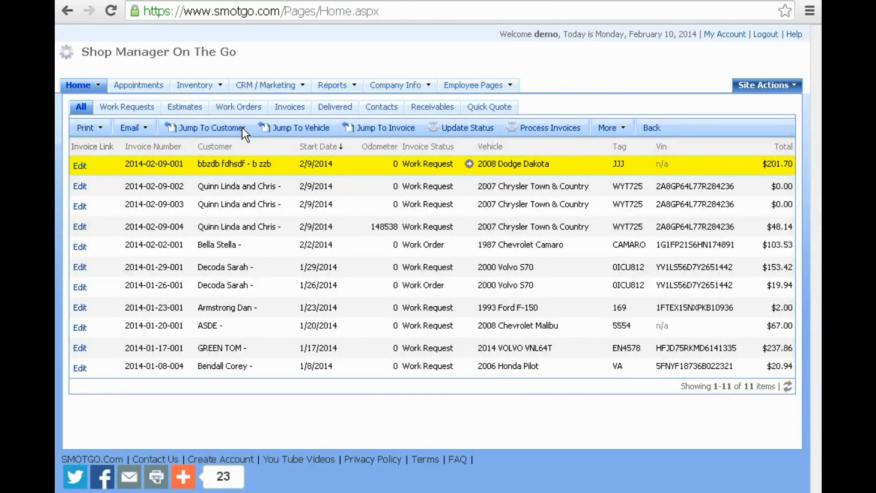
- Expand the Company Info menu on the Home page invoice list
mouse_move(254, 82)
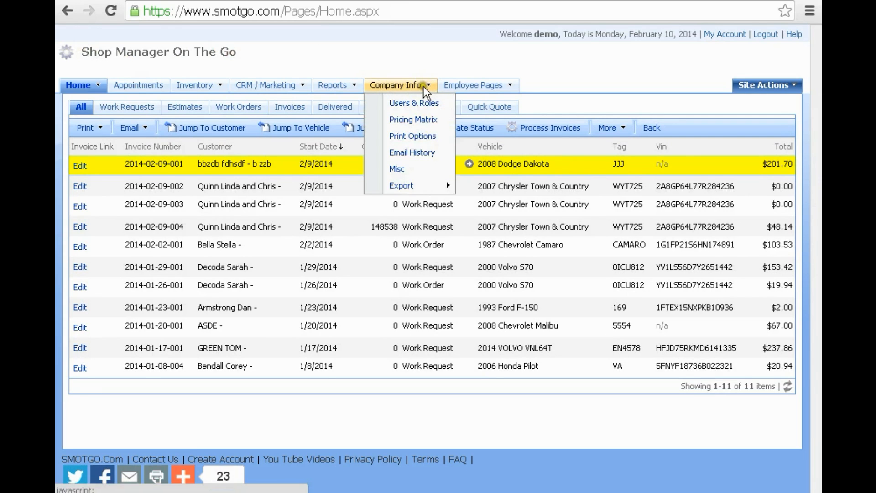
- Open Print Options and review Work Request, Estimate, Work Order, Invoice, Purchase Order, Return and Communication formats
mouse_move(423, 86)
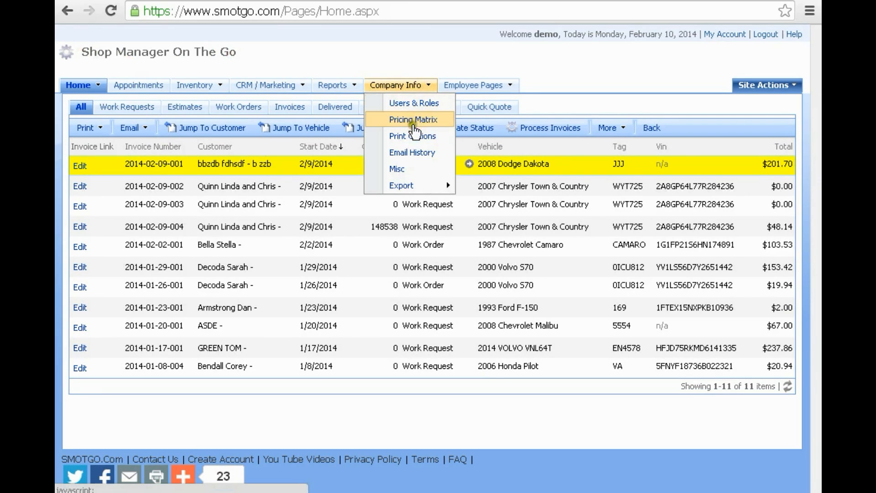
left_click(412, 136)
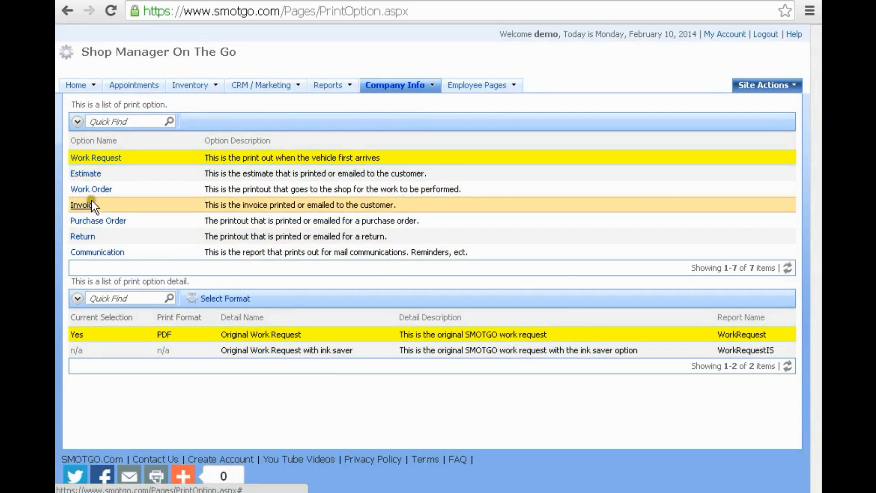
left_click(266, 155)
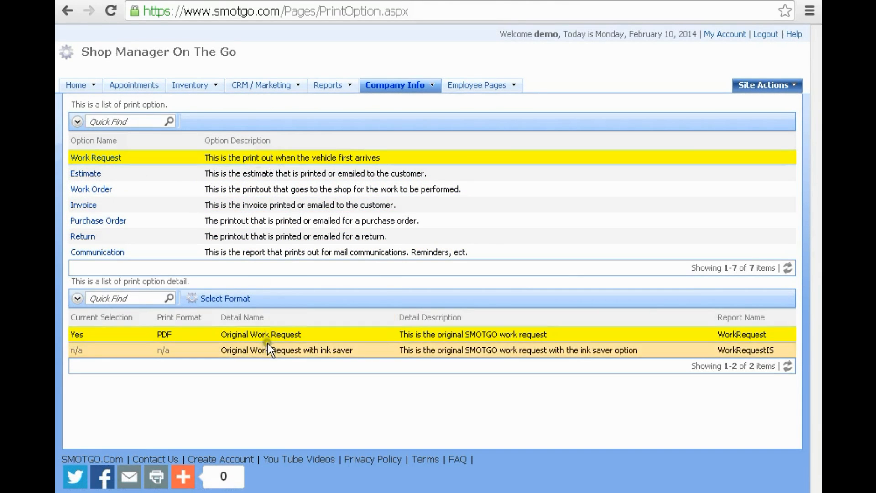
left_click(252, 172)
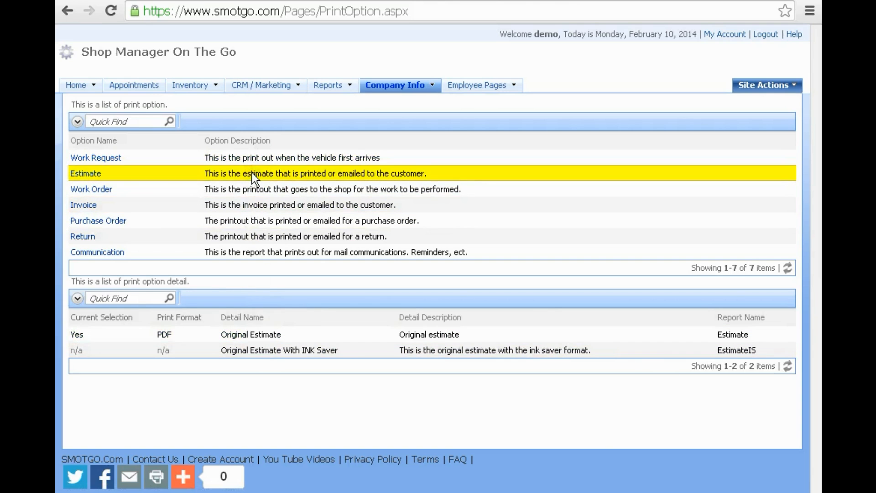
left_click(247, 188)
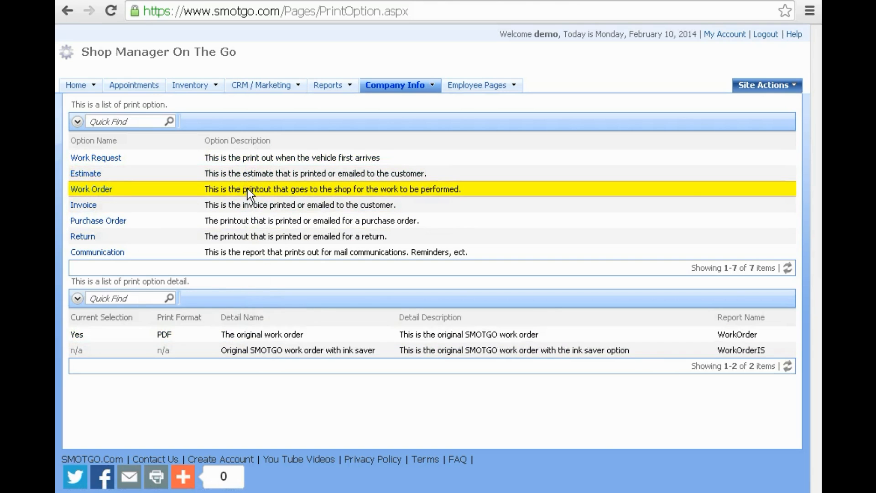
left_click(246, 205)
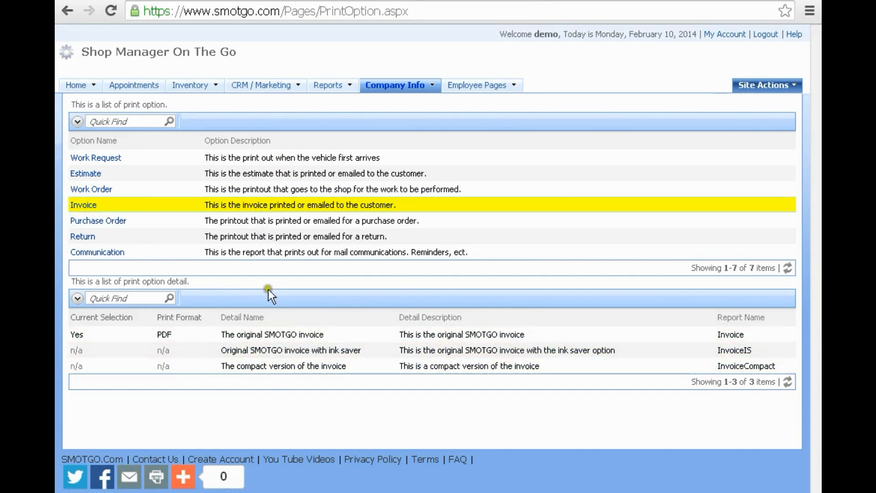
left_click(262, 222)
left_click(260, 236)
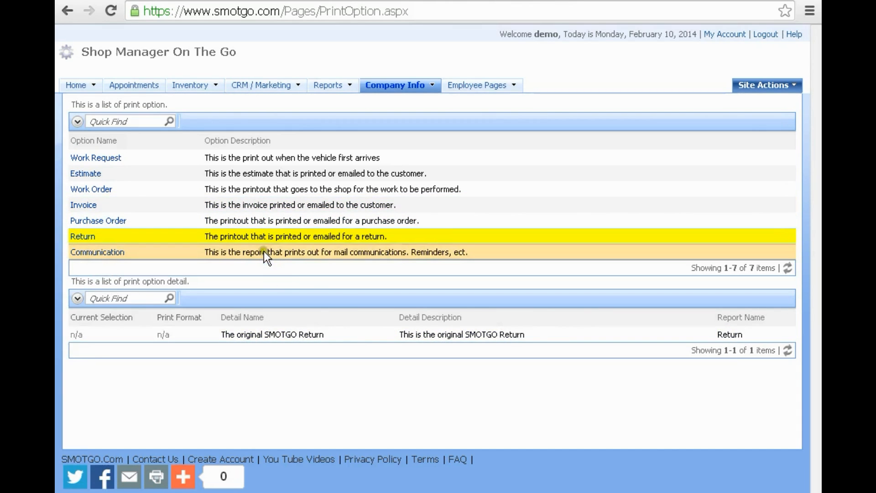
left_click(264, 251)
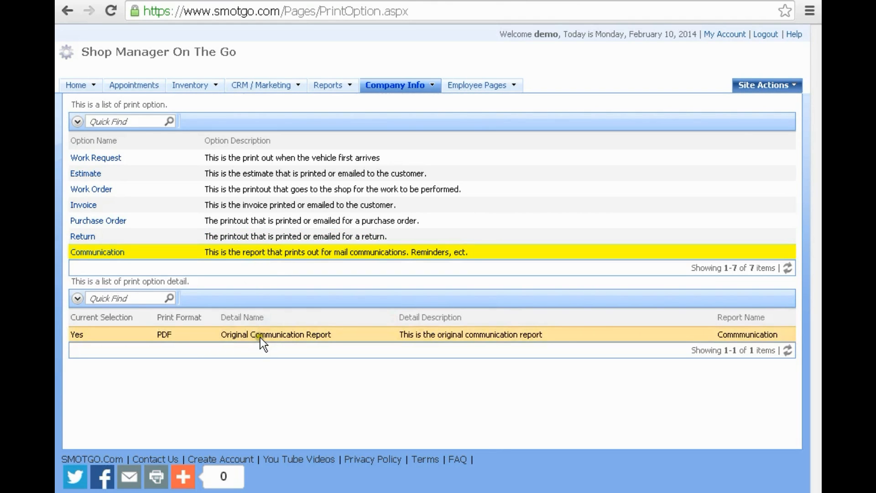
left_click(242, 204)
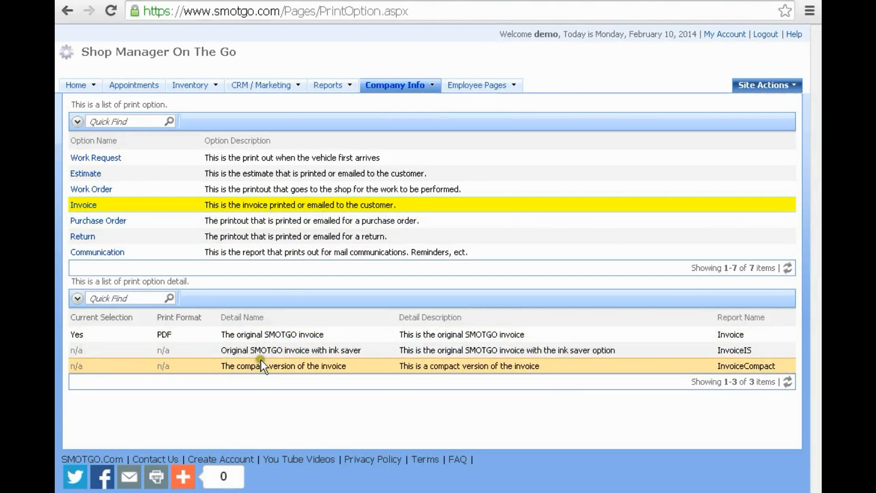
- Set the ink-saver invoice format to print as PDF, then go back to the Home list
left_click(332, 346)
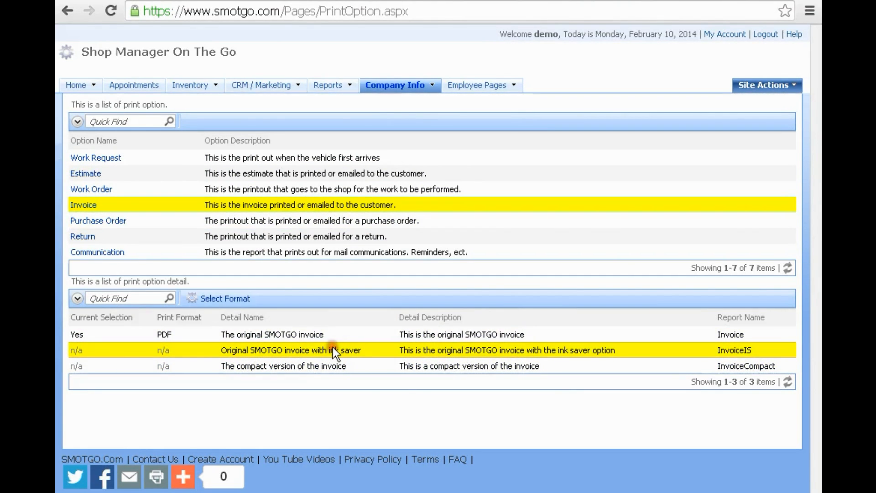
left_click(219, 300)
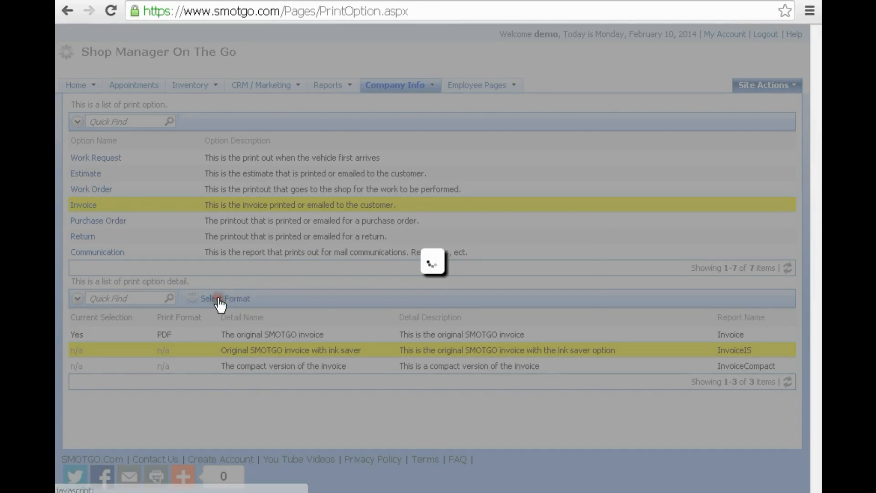
left_click(434, 255)
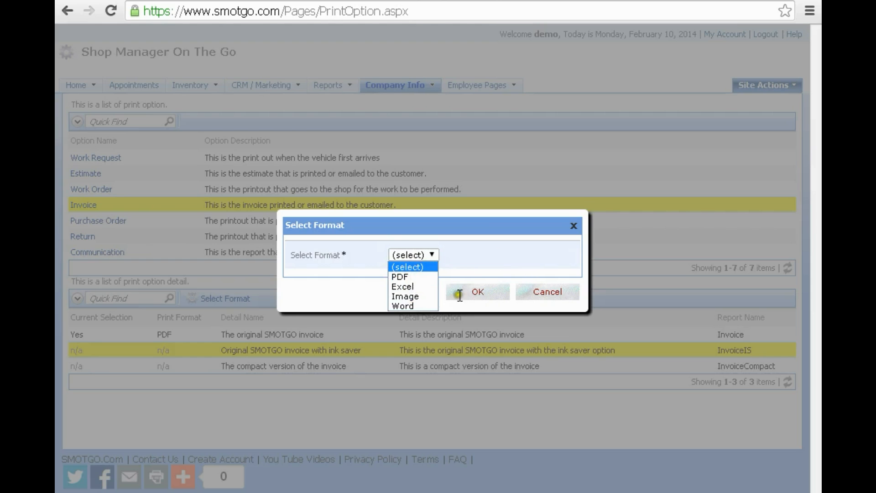
left_click(399, 275)
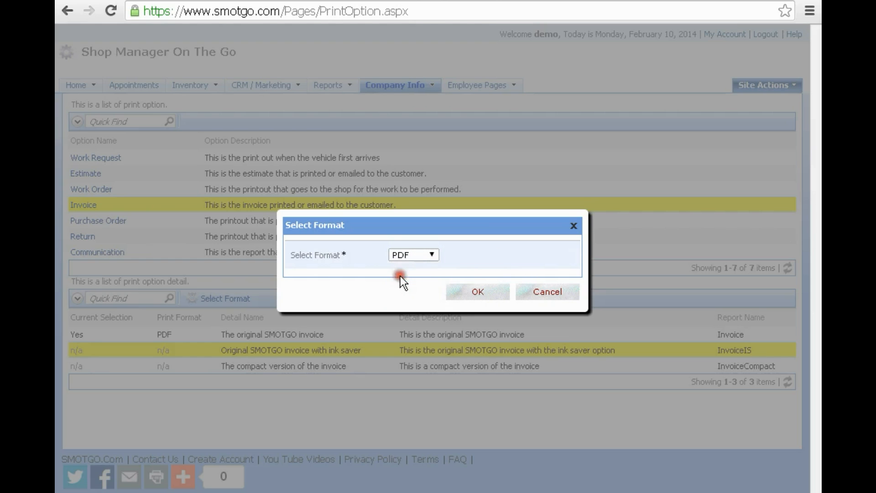
left_click(478, 293)
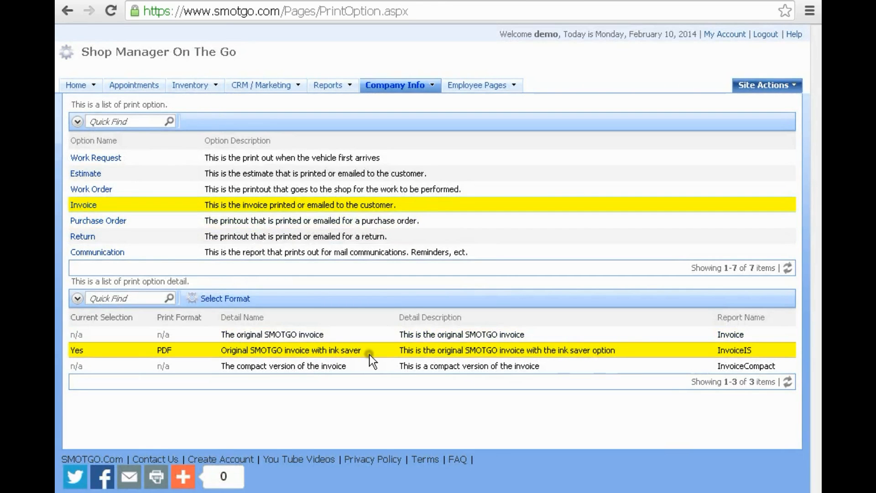
left_click(77, 89)
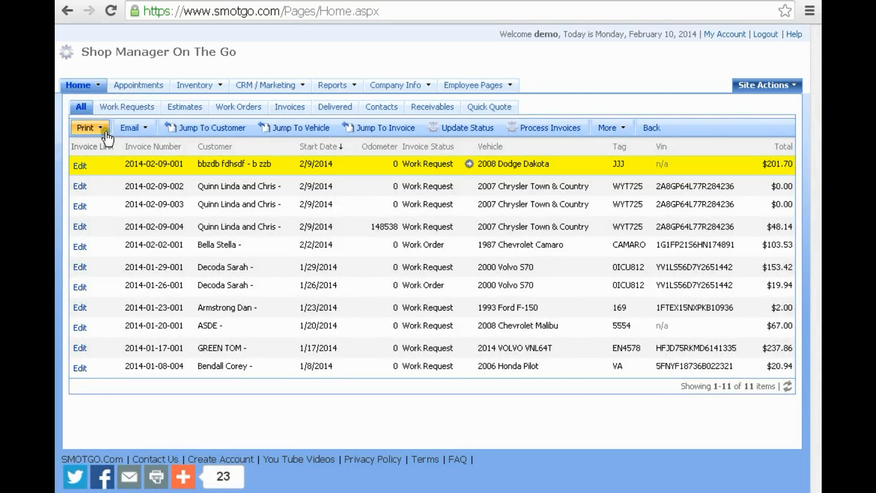
mouse_move(107, 137)
left_click(121, 226)
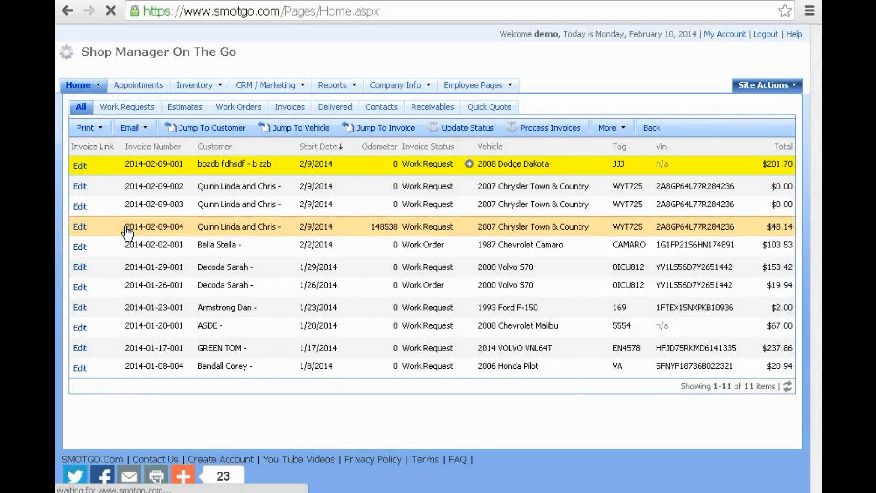
left_click(129, 482)
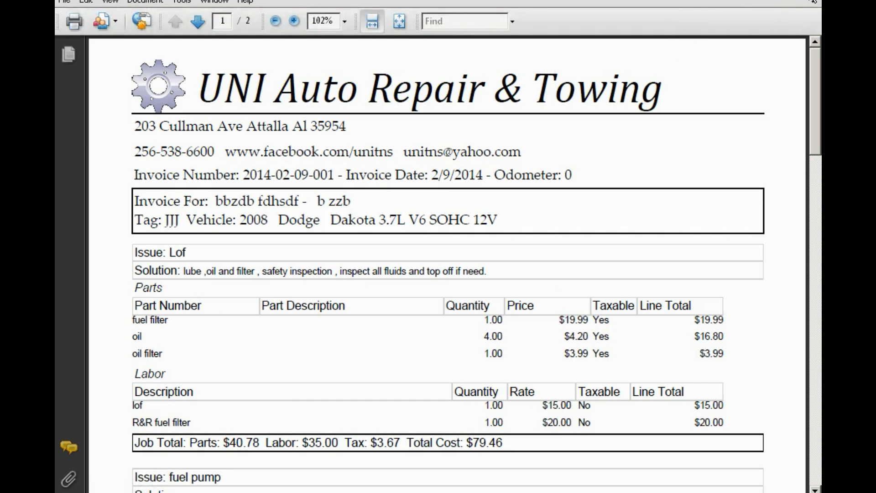
left_click(812, 1)
left_click(69, 9)
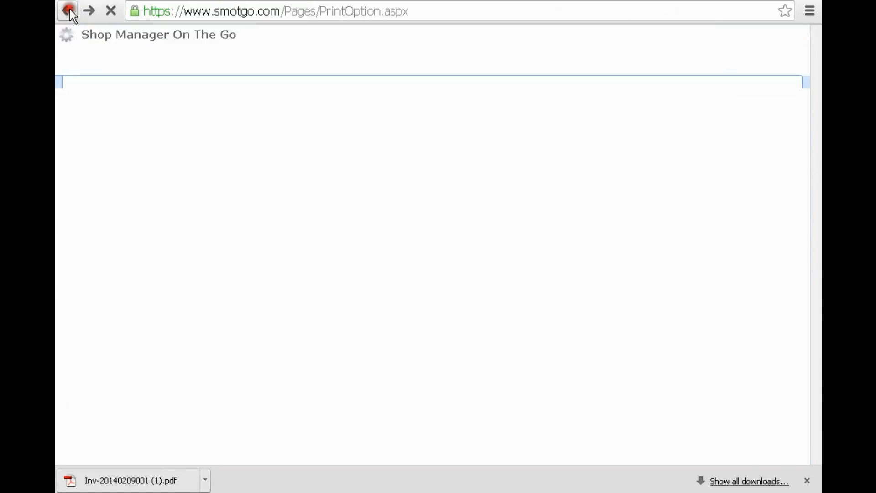
- Set the compact invoice format to print as Word
left_click(315, 369)
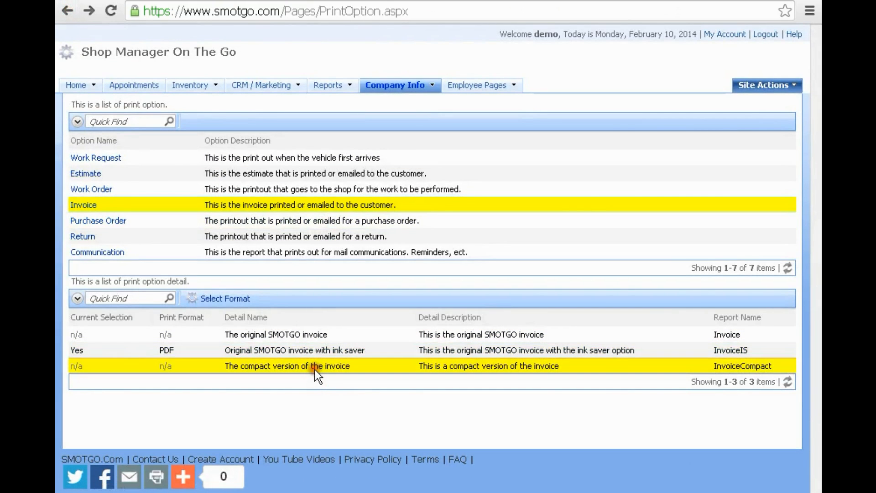
left_click(235, 299)
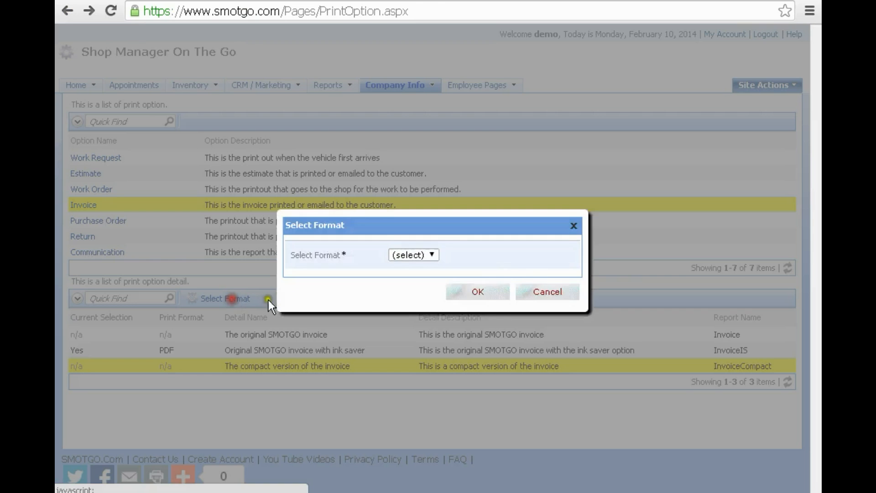
left_click(431, 254)
left_click(419, 302)
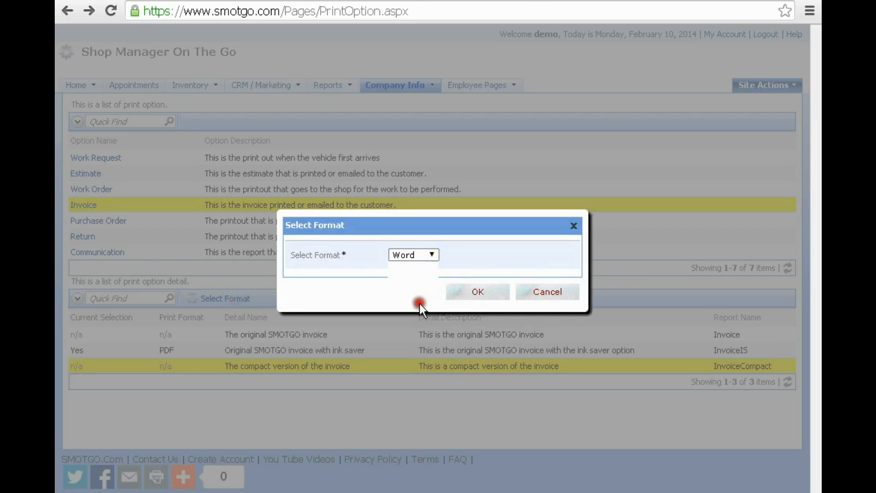
left_click(479, 292)
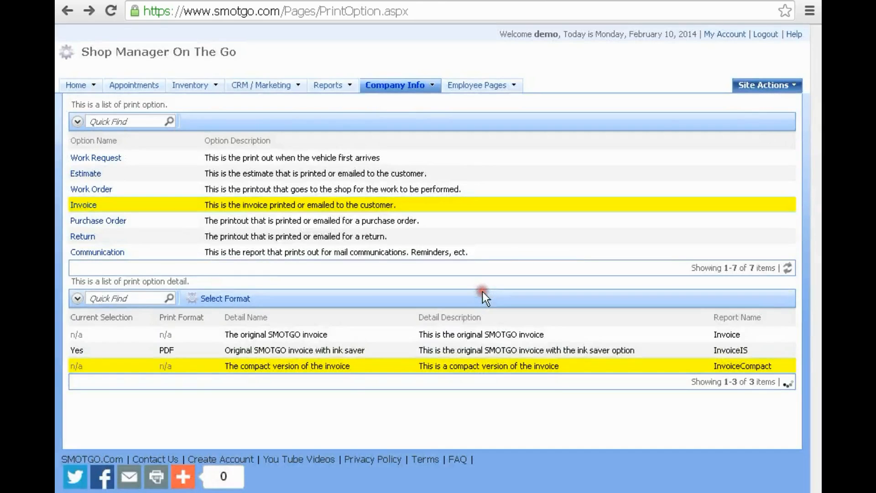
left_click(67, 14)
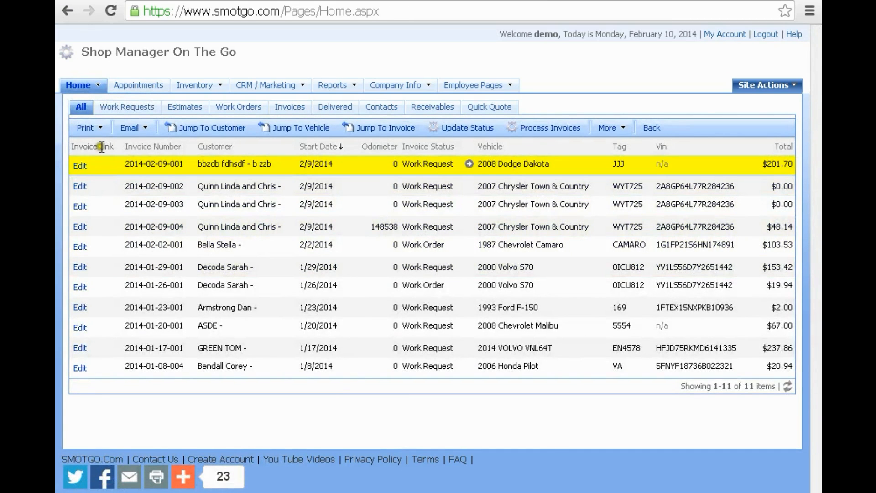
left_click(86, 127)
left_click(120, 227)
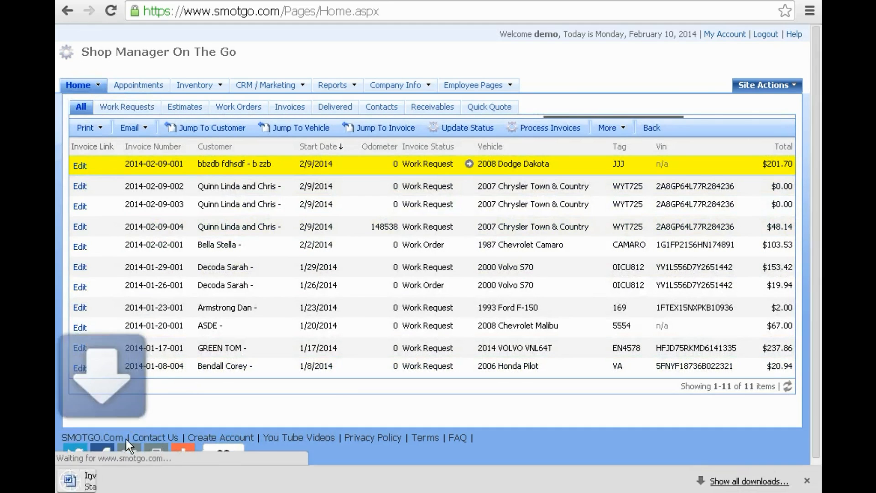
left_click(130, 484)
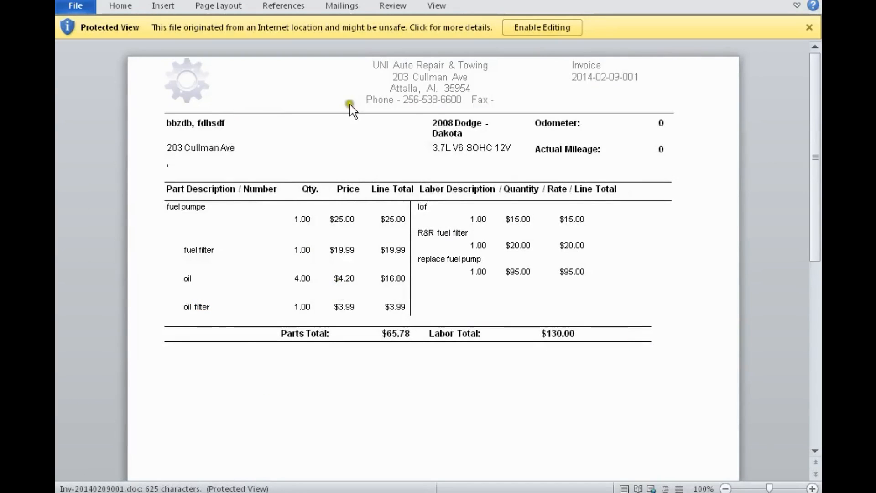
- Look over the compact Word invoice (parts $65.78, labor $130.00) and close Word
scroll(377, 348, "down", 5)
scroll(376, 356, "up", 5)
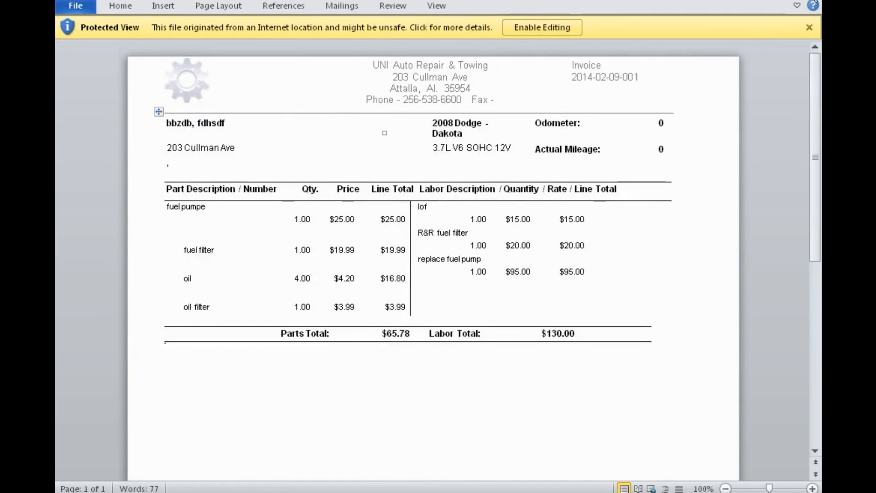
left_click(810, 1)
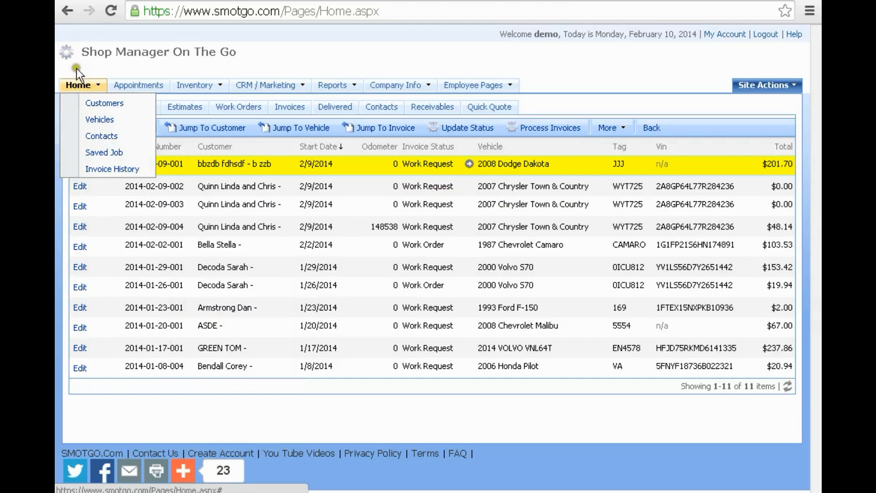
- Restore the original SMOTGO invoice format as the PDF invoice printout
left_click(68, 19)
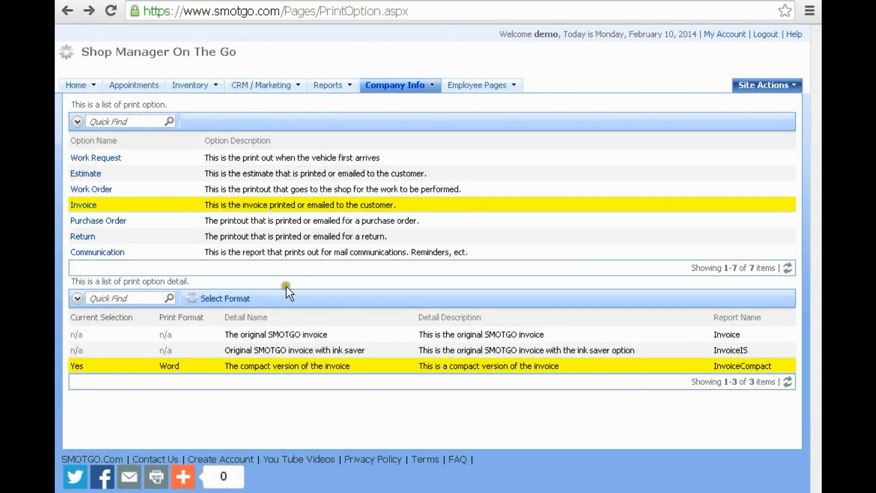
left_click(284, 338)
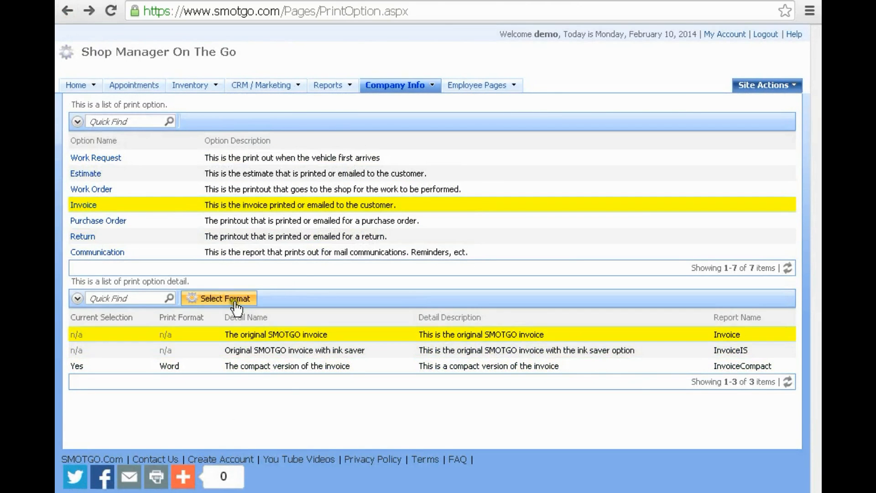
left_click(231, 298)
left_click(431, 254)
left_click(423, 274)
left_click(477, 293)
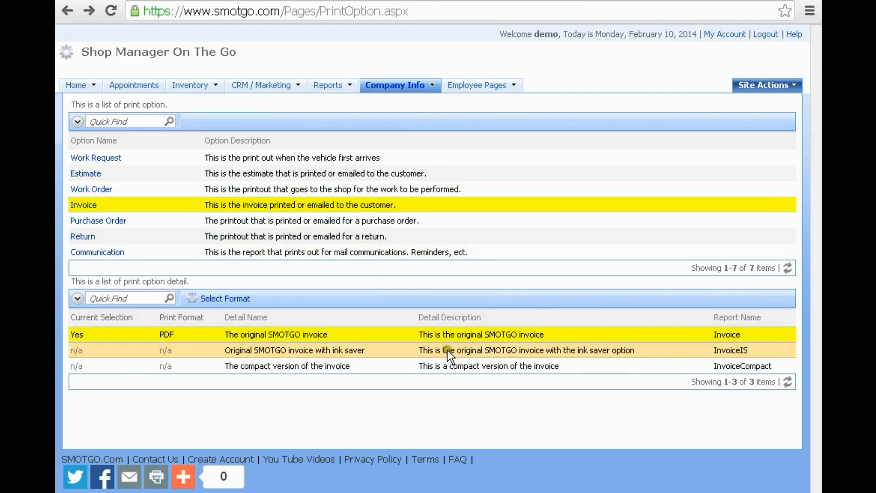
- Check the Work Order print formats, then return to the Home invoice list
left_click(325, 190)
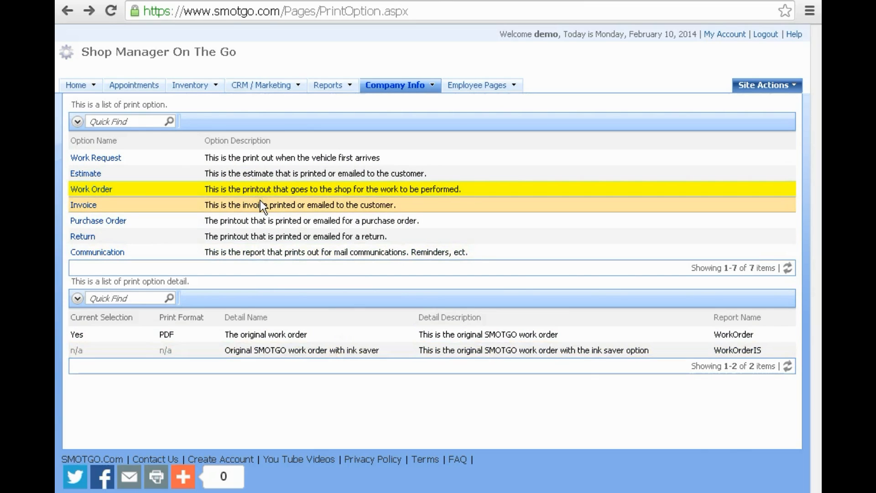
mouse_move(86, 91)
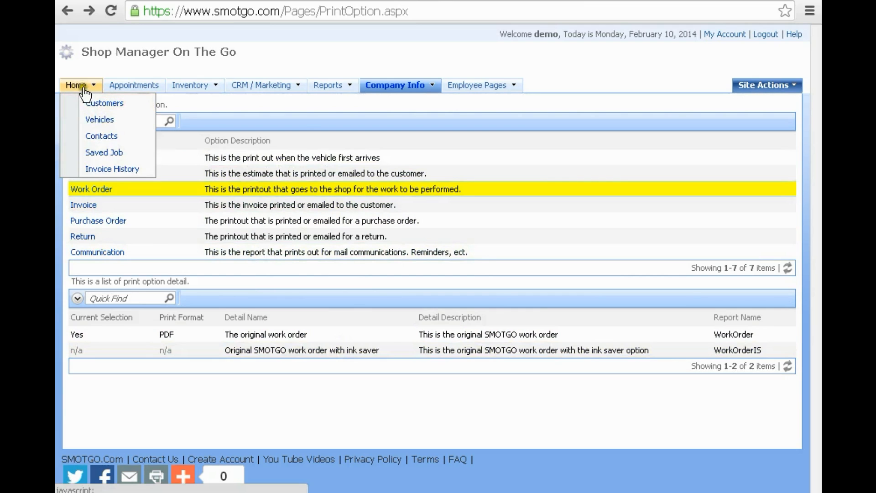
left_click(76, 87)
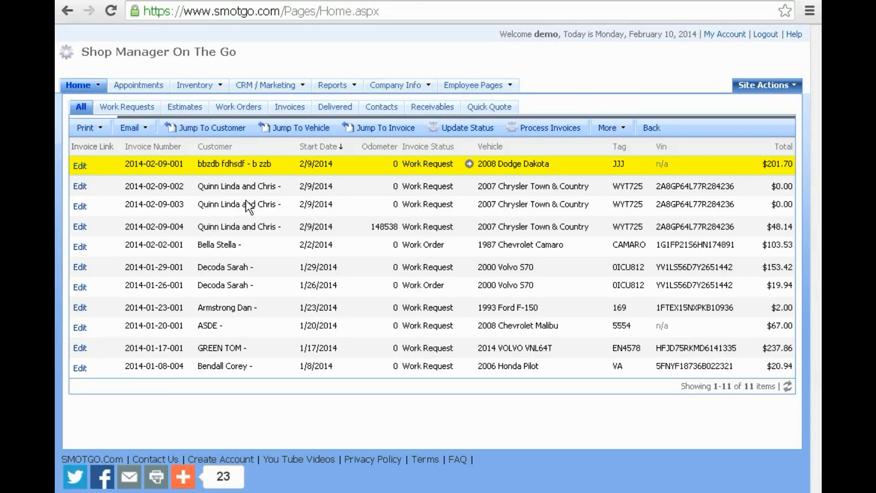
left_click(81, 167)
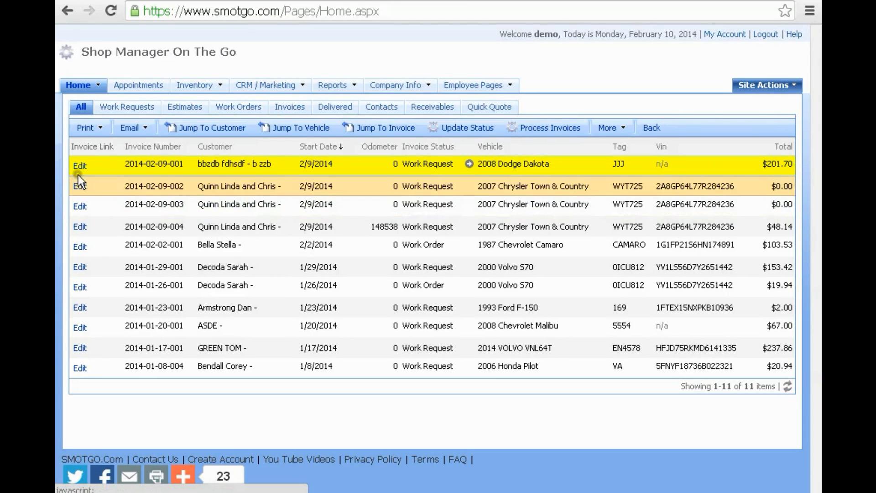
left_click(80, 166)
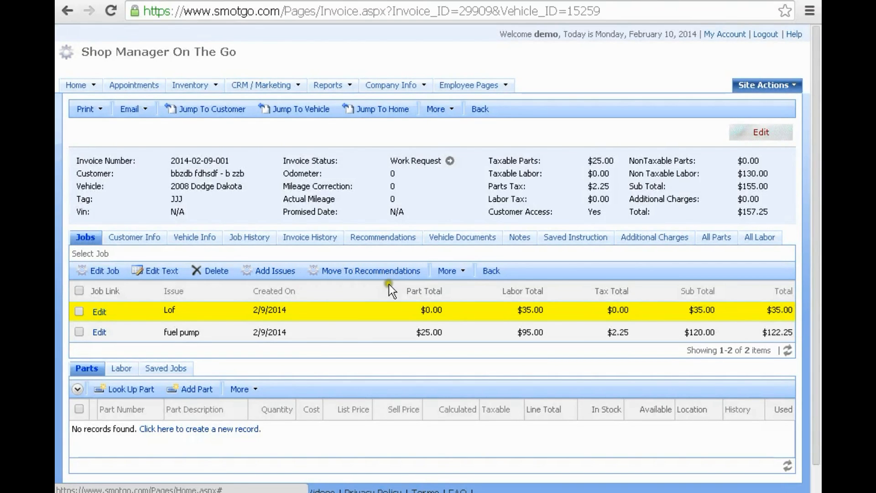
scroll(329, 325, "down", 1)
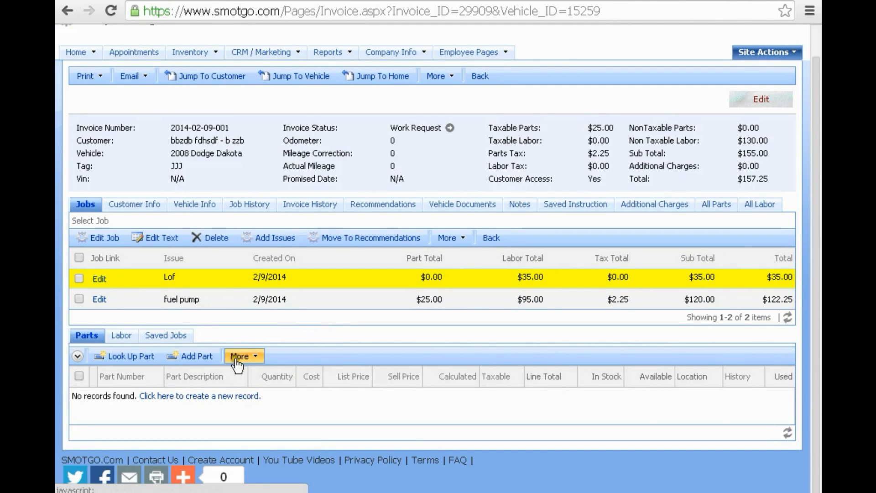
left_click(255, 359)
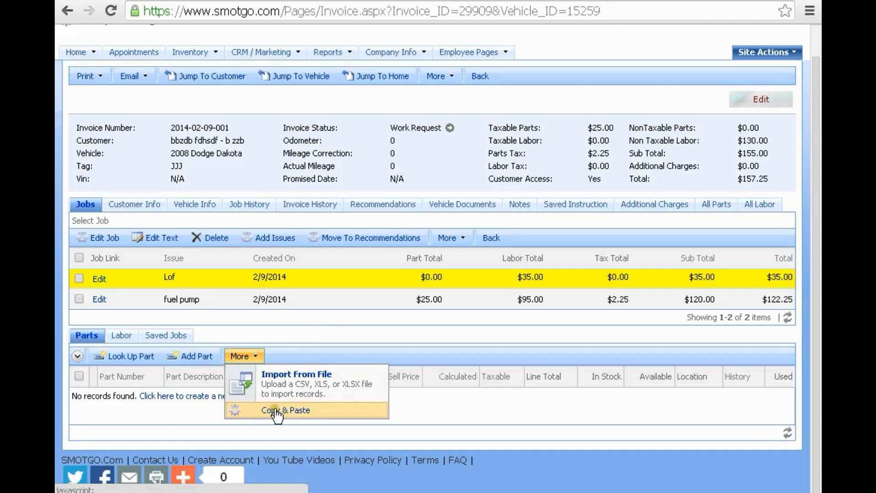
left_click(275, 410)
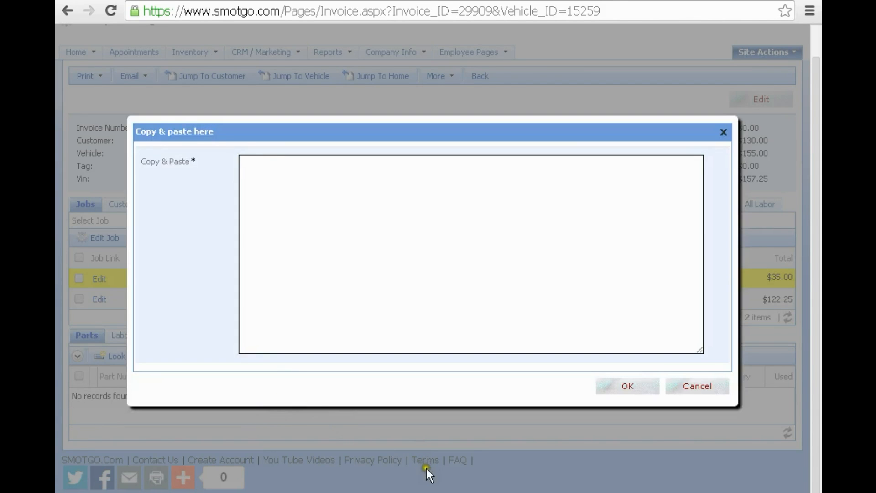
key("alt+Tab")
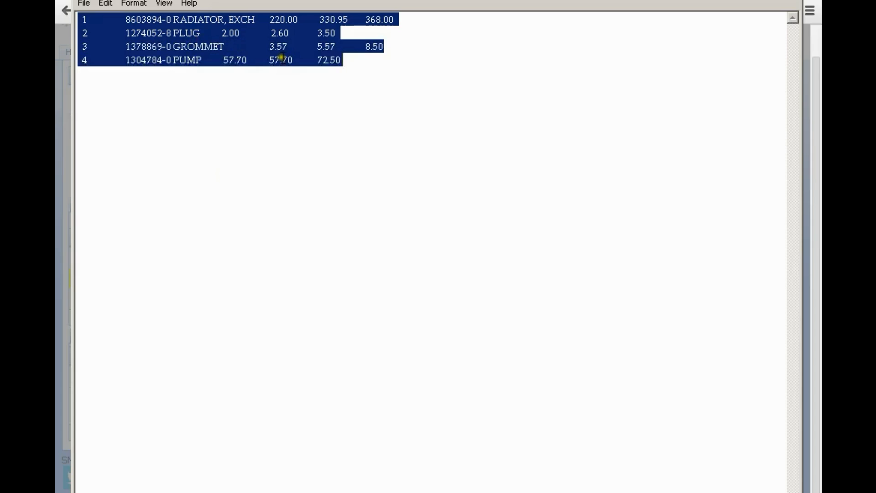
- Copy the four part lines from Notepad and paste them into the invoice's paste box
right_click(213, 40)
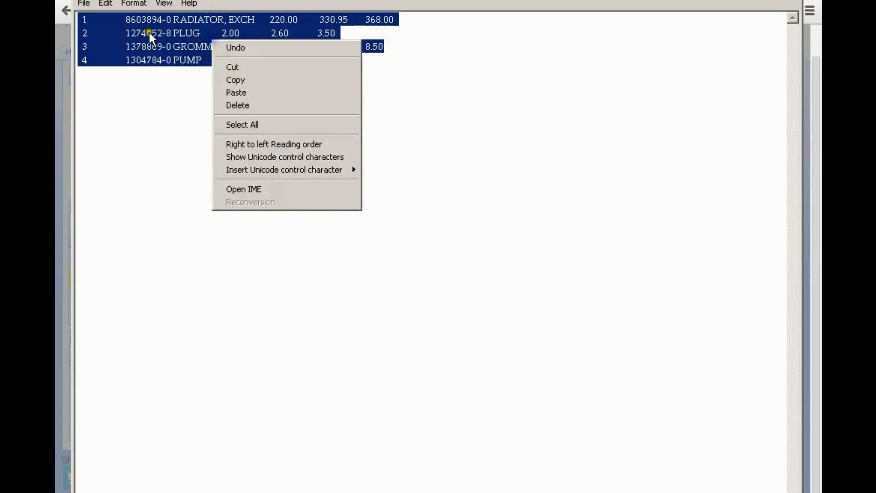
left_click(247, 80)
key("alt+Tab")
right_click(318, 190)
left_click(360, 250)
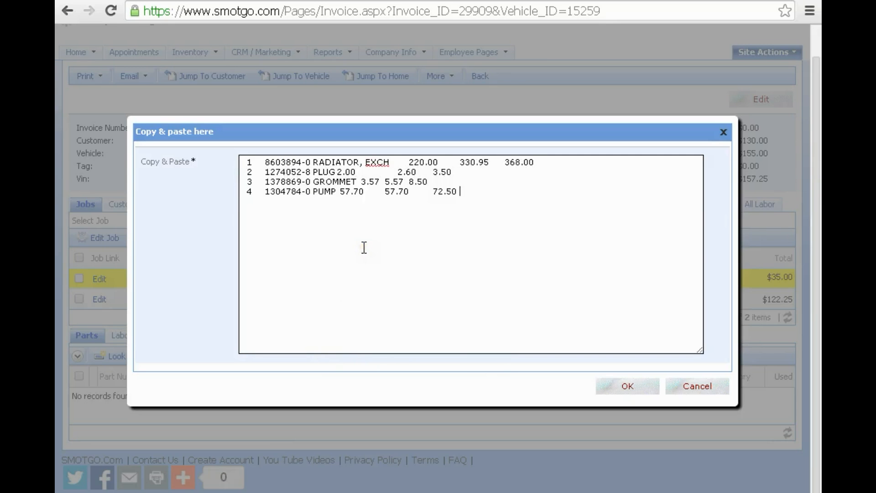
- Accept the pasted text and map Part Number, Description and Quantity to their columns
left_click(626, 386)
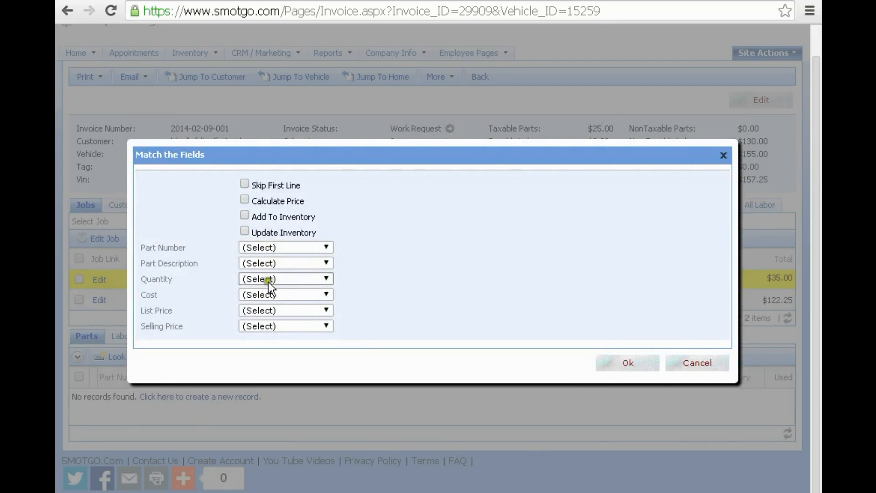
left_click(282, 247)
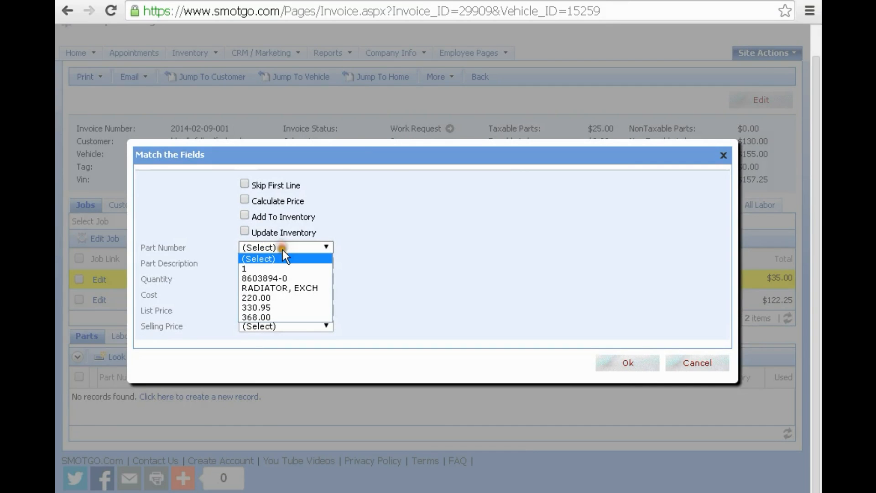
left_click(278, 278)
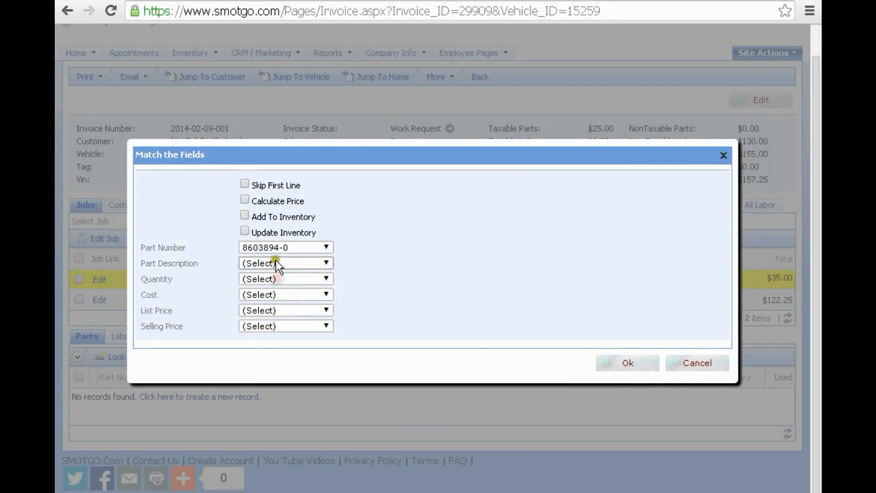
left_click(276, 260)
left_click(283, 303)
left_click(272, 277)
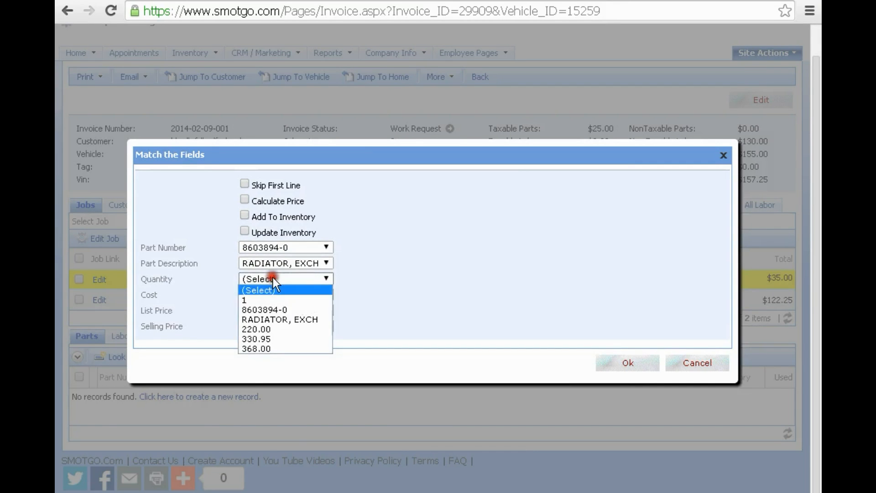
left_click(284, 300)
- Map Cost, List Price and Selling Price, leave inventory options off, and import the four parts
left_click(283, 295)
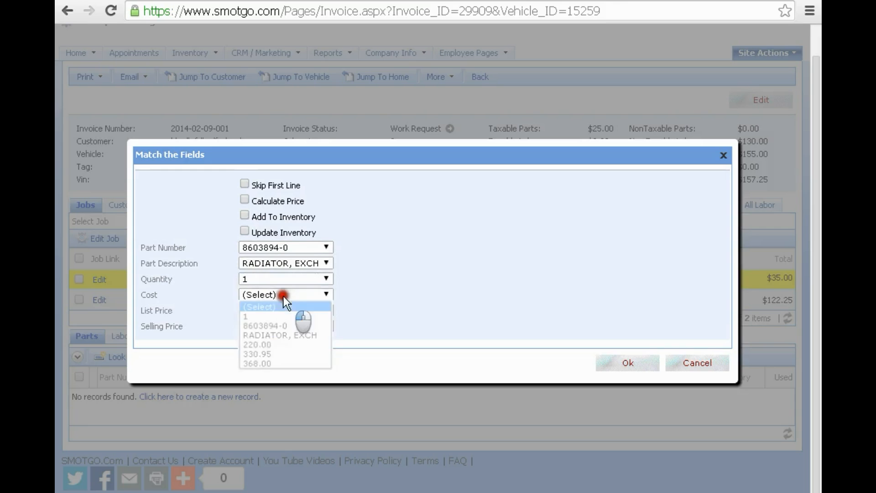
left_click(283, 345)
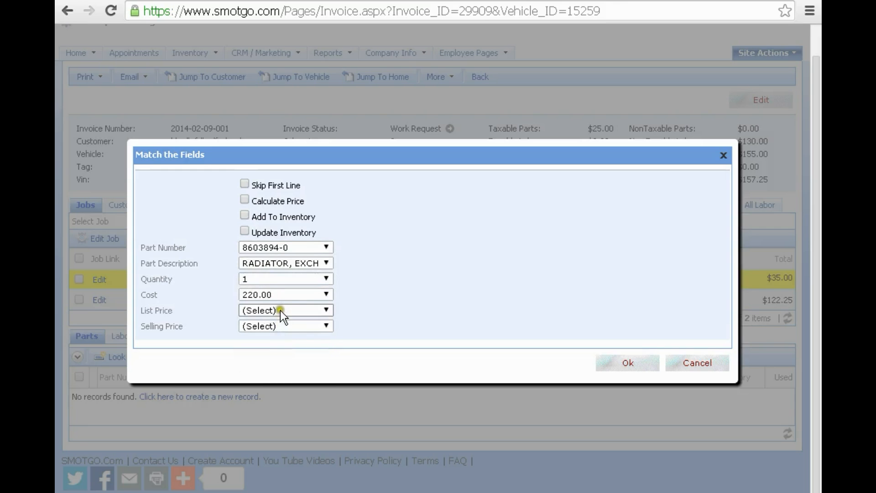
left_click(280, 310)
left_click(281, 369)
left_click(281, 325)
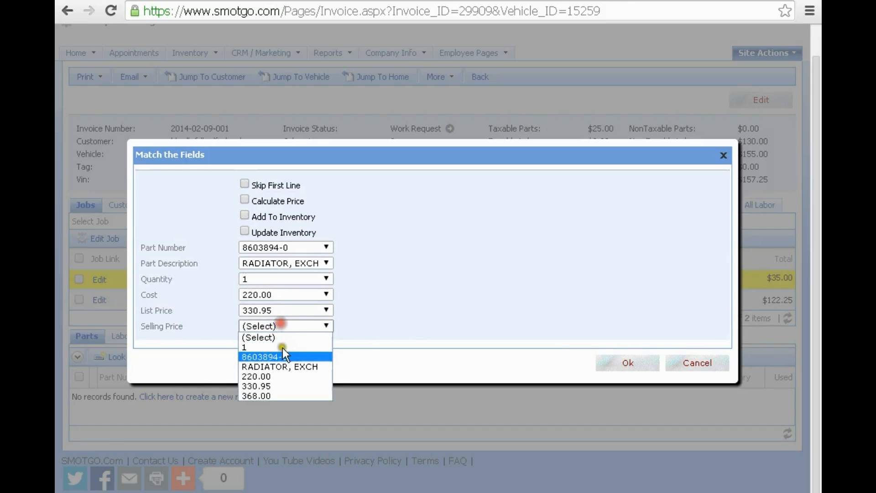
left_click(286, 393)
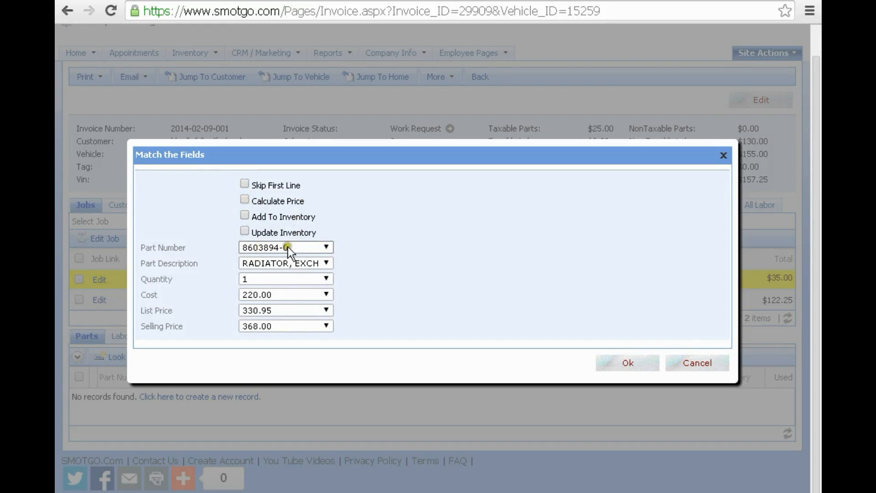
left_click(246, 215)
left_click(244, 230)
left_click(632, 365)
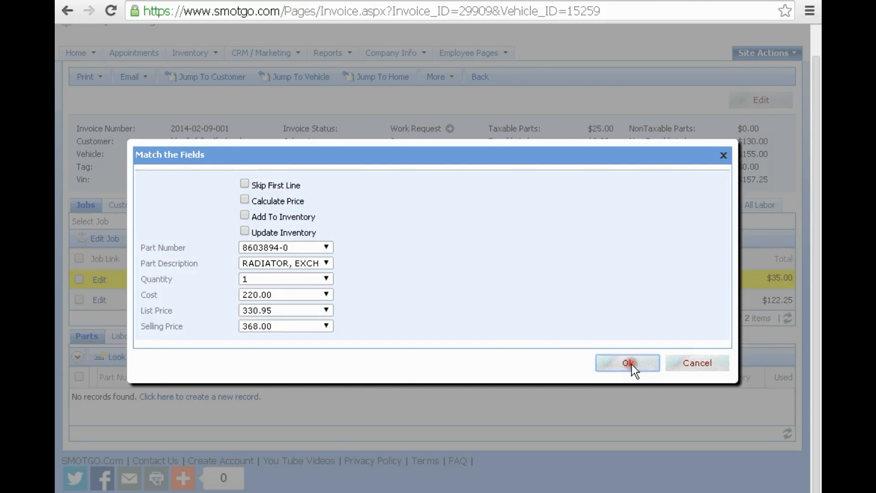
scroll(453, 289, "down", 2)
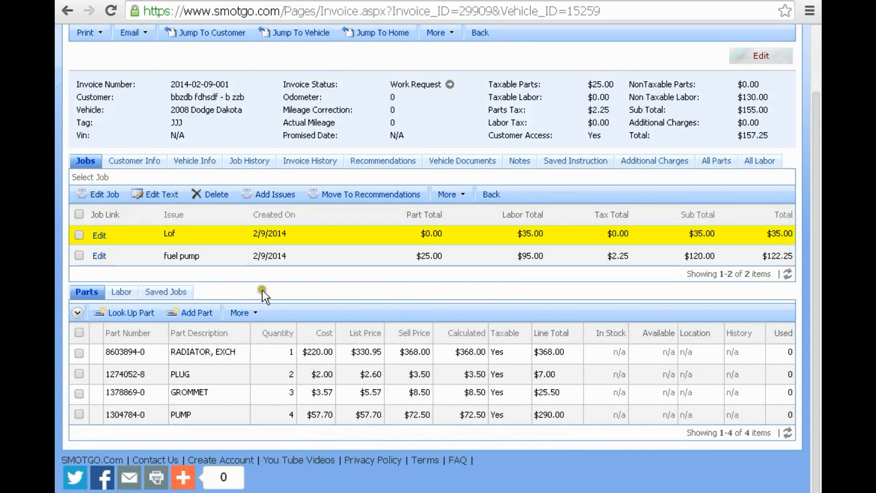
left_click(83, 334)
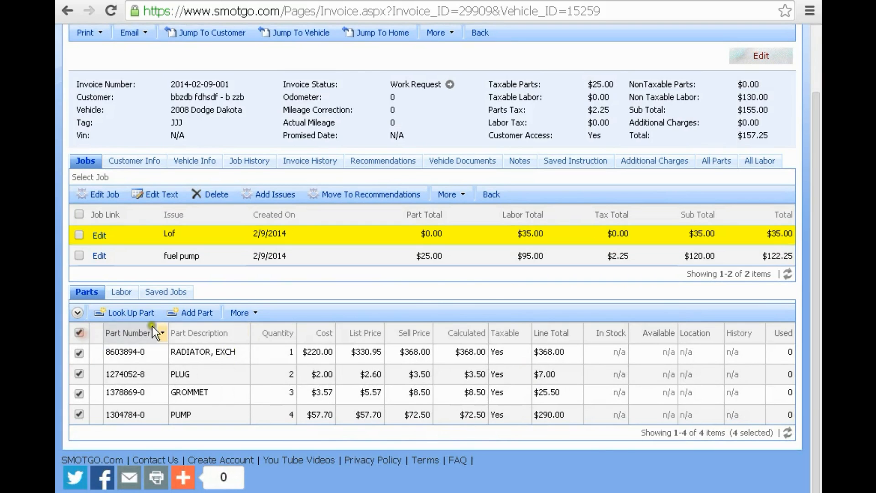
left_click(254, 353)
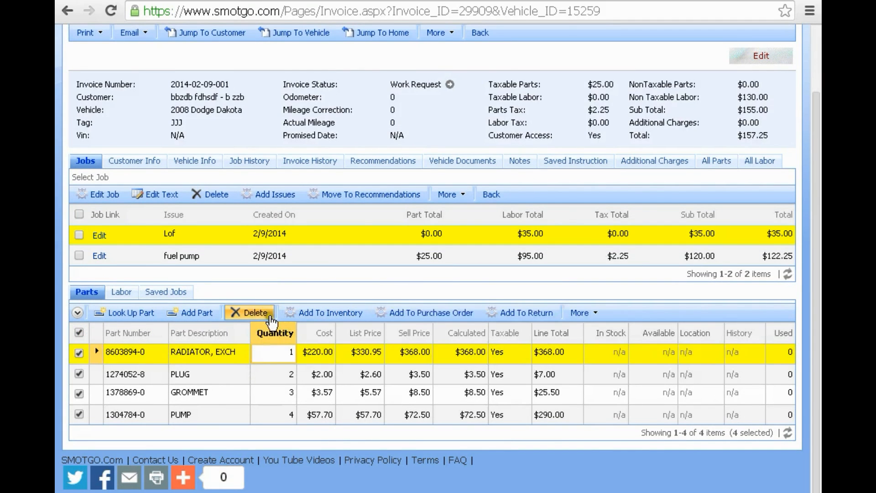
left_click(251, 312)
left_click(453, 99)
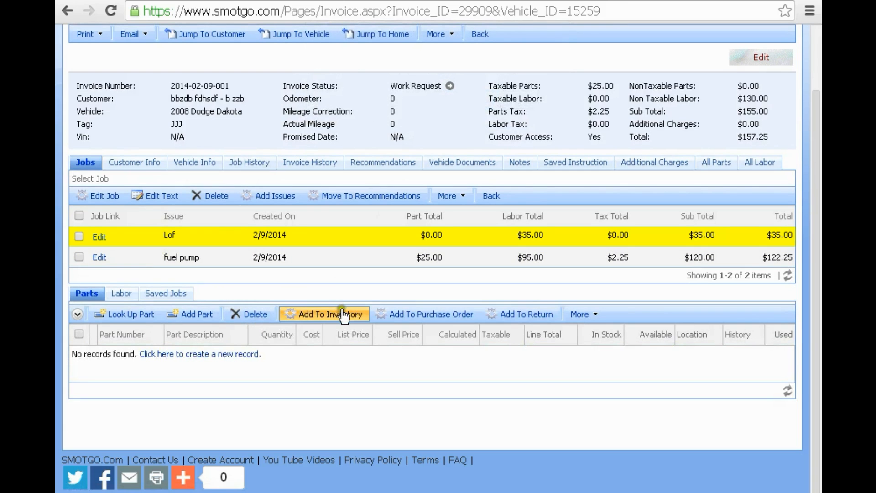
- Paste the four part lines into the invoice's Copy & Paste box and submit them
left_click(597, 316)
left_click(597, 315)
left_click(596, 316)
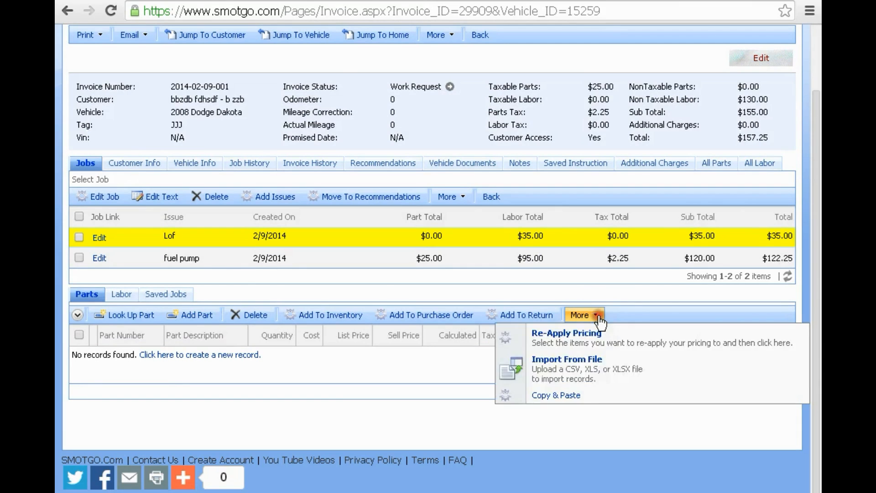
left_click(562, 396)
right_click(298, 181)
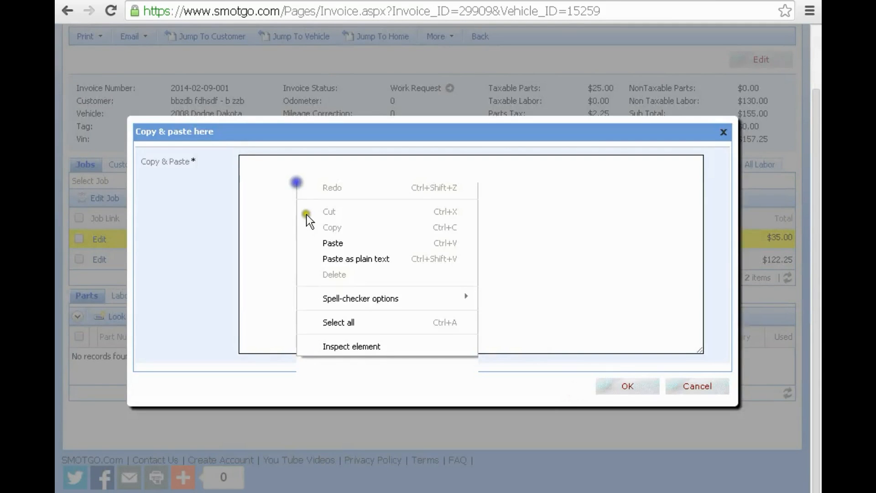
left_click(325, 259)
left_click(623, 387)
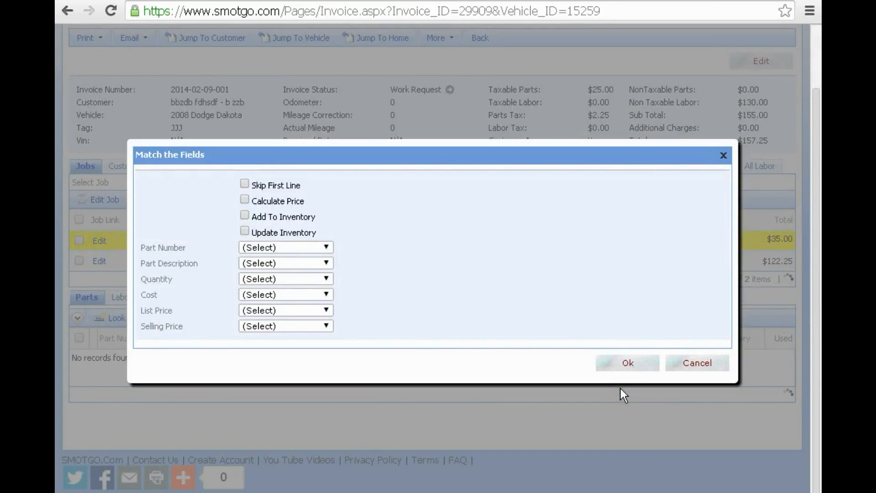
- Map part number, description, quantity and cost to the 8603894-0, RADIATOR, EXCH, 1 and 220.00 columns
left_click(273, 250)
left_click(273, 276)
left_click(271, 262)
left_click(273, 304)
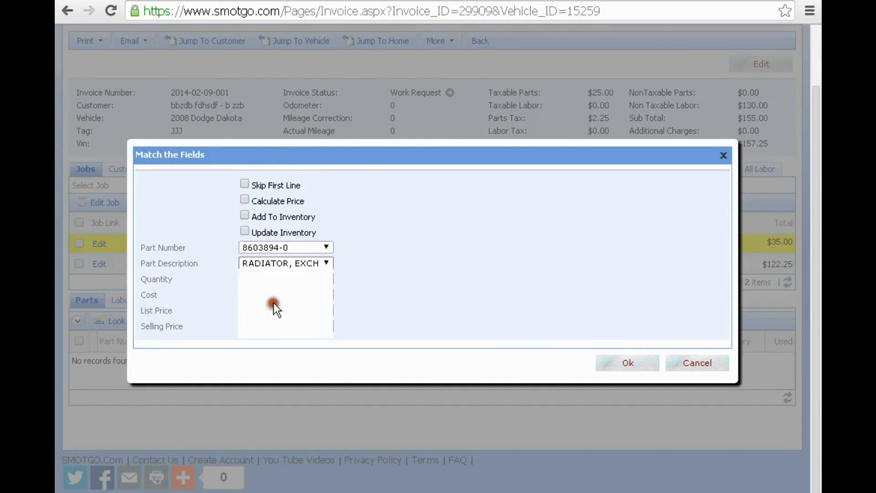
left_click(272, 279)
left_click(277, 305)
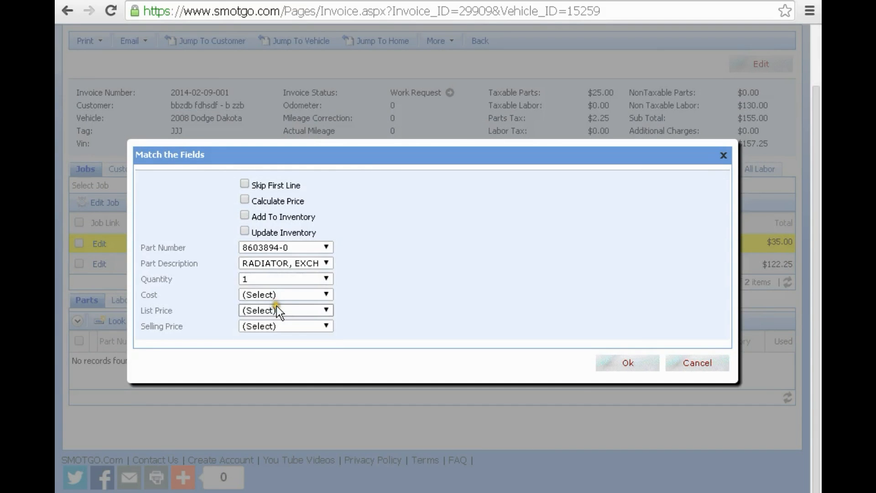
left_click(275, 294)
left_click(276, 343)
- Map list price to 330.95 and selling price to 368.00, enable Add To Inventory, and import
left_click(275, 308)
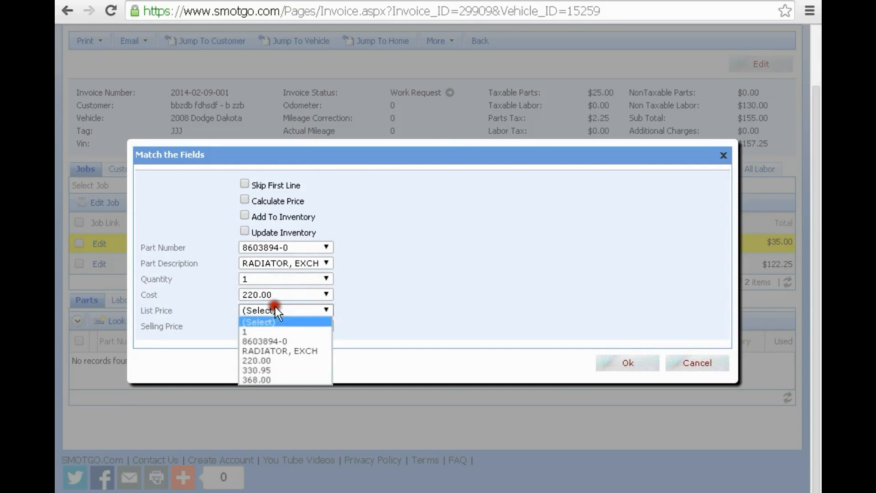
left_click(275, 366)
left_click(276, 326)
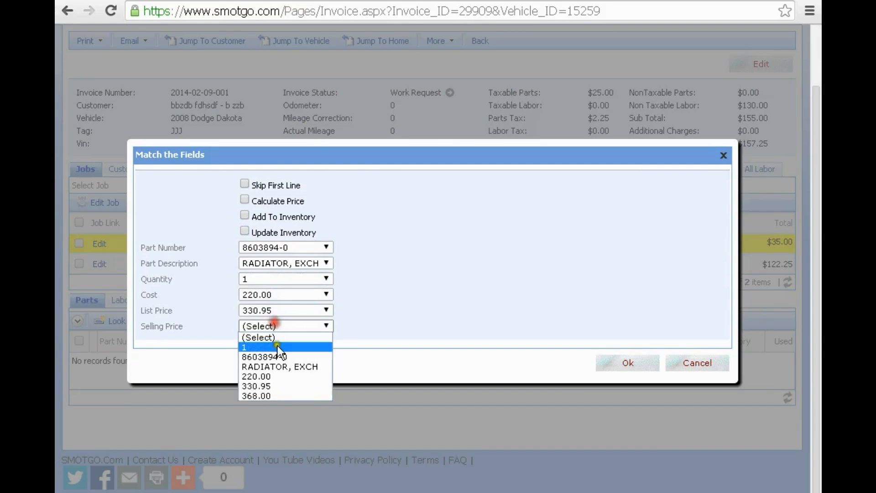
left_click(277, 392)
left_click(244, 216)
left_click(627, 364)
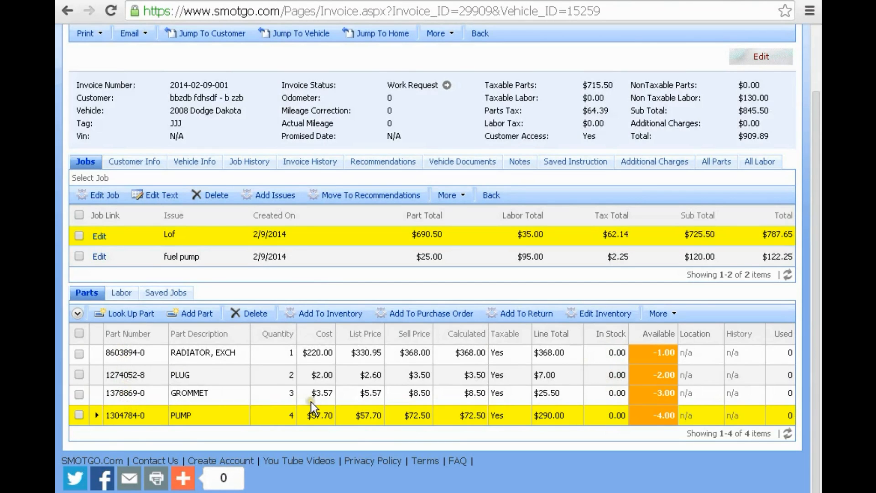
- Delete all four parts from the Lof job, dropping the invoice total to $157.25
left_click(79, 333)
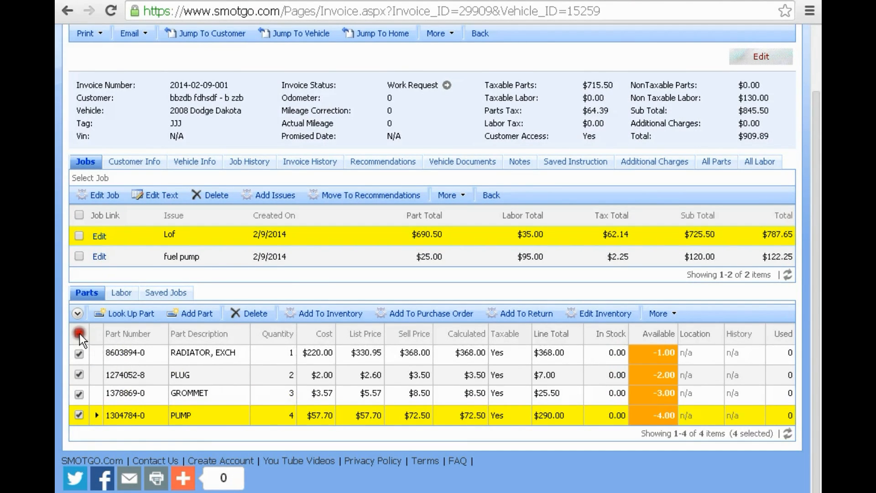
left_click(249, 313)
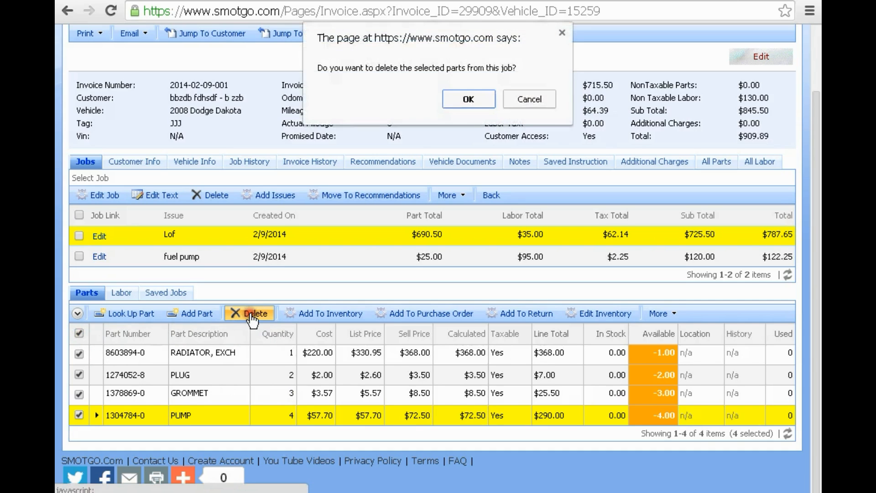
left_click(462, 110)
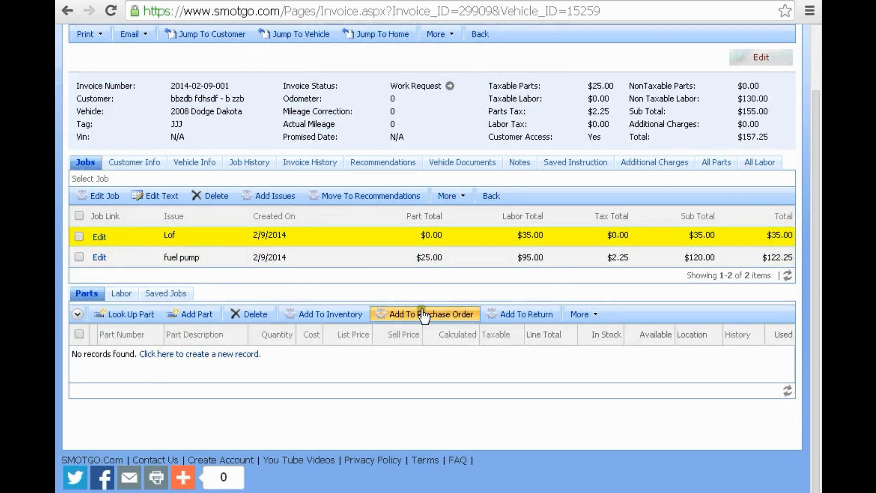
- Paste part number 1274052-8 into a new Copy & Paste box and select it
left_click(594, 310)
left_click(572, 386)
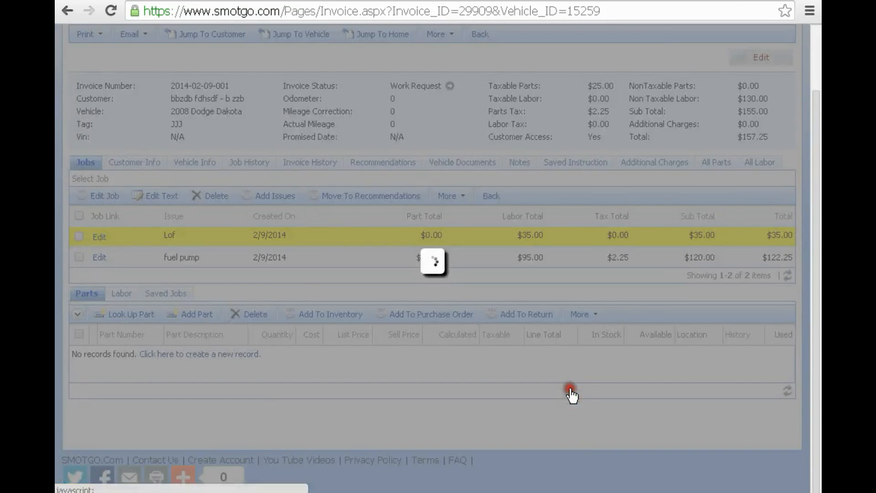
right_click(283, 185)
left_click(315, 245)
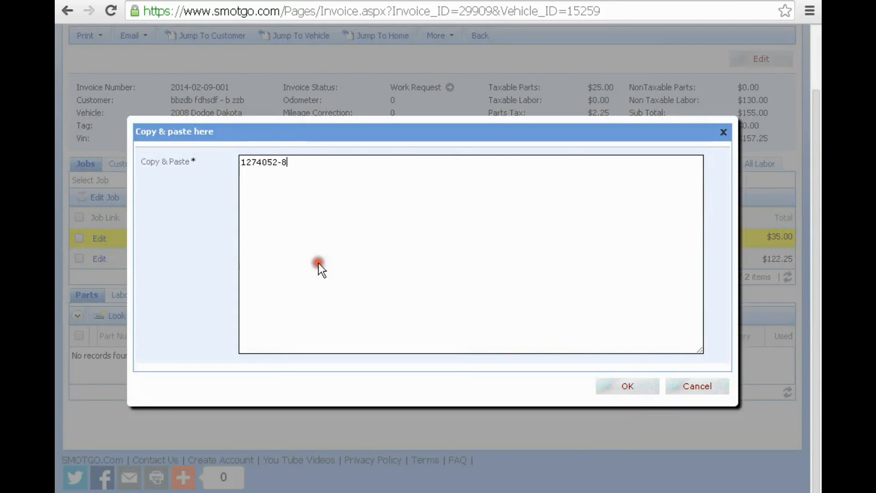
left_click_drag(283, 163, 240, 164)
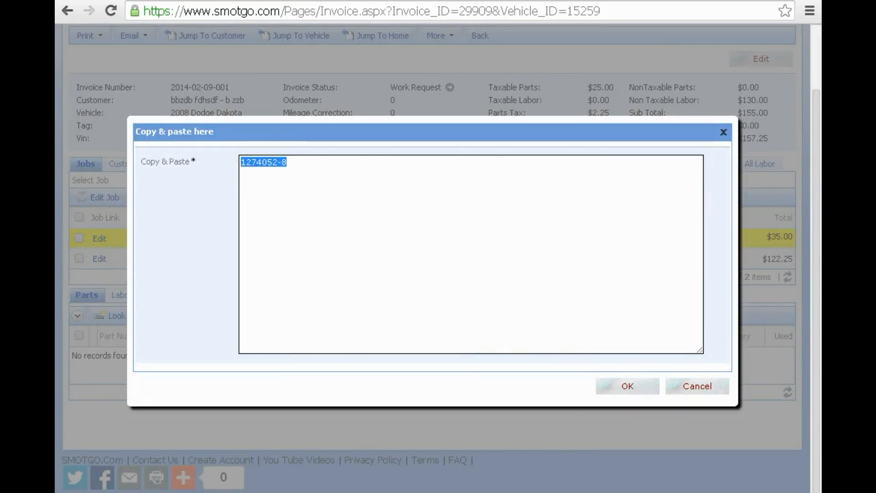
left_click(402, 492)
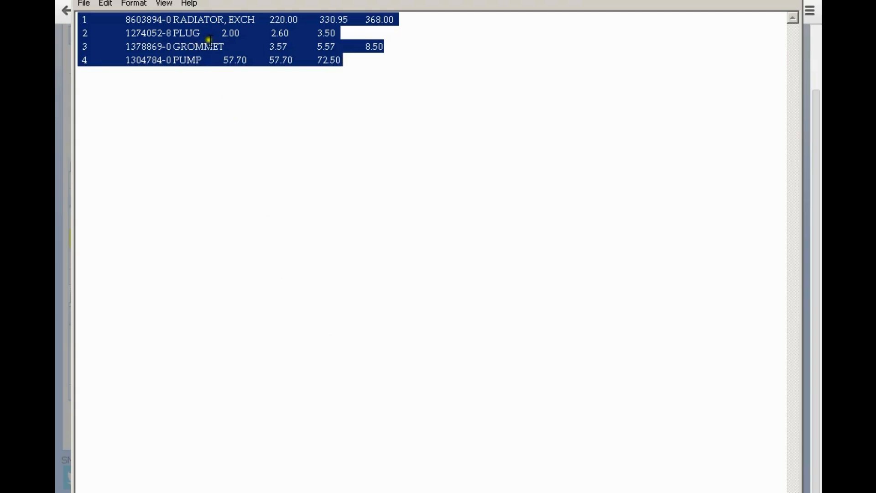
- Copy just the RADIATOR, EXCH line from Notepad and return to the paste box
left_click_drag(409, 17, 78, 18)
right_click(176, 19)
left_click(214, 57)
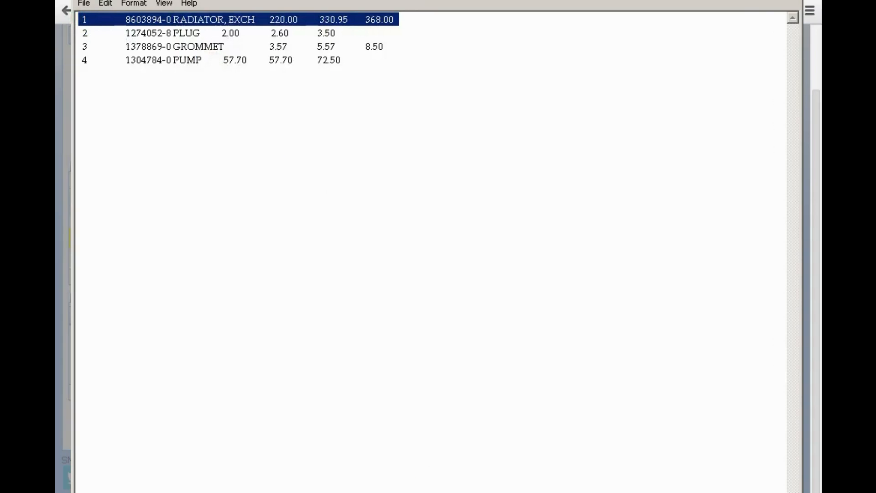
key("alt+Tab")
- Replace the old part number with the radiator line as plain text and submit it
right_click(268, 163)
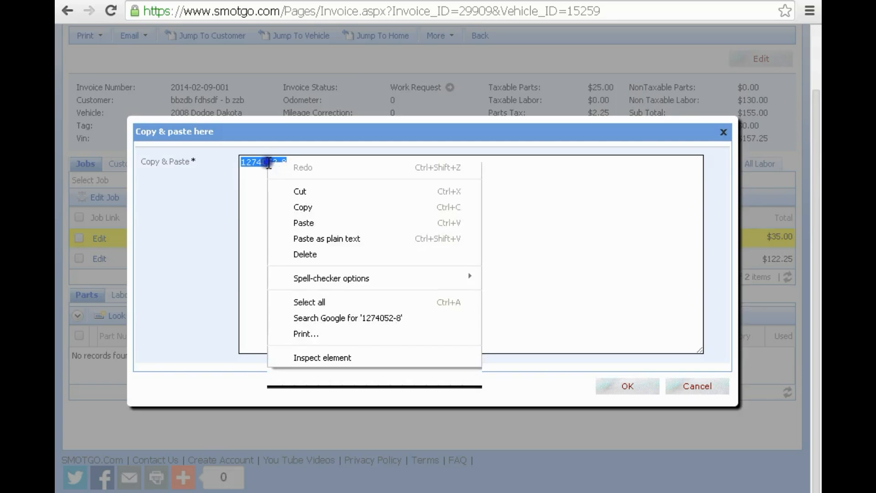
left_click(308, 240)
left_click(410, 162)
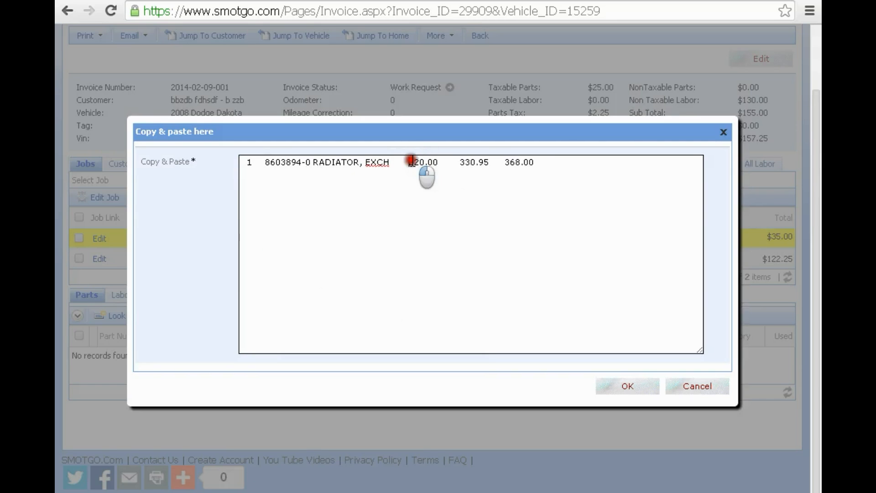
left_click(461, 161)
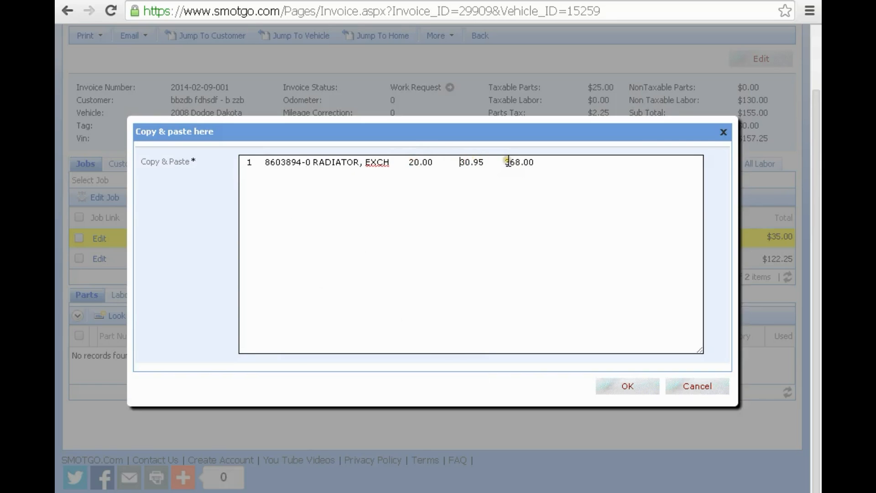
left_click(627, 386)
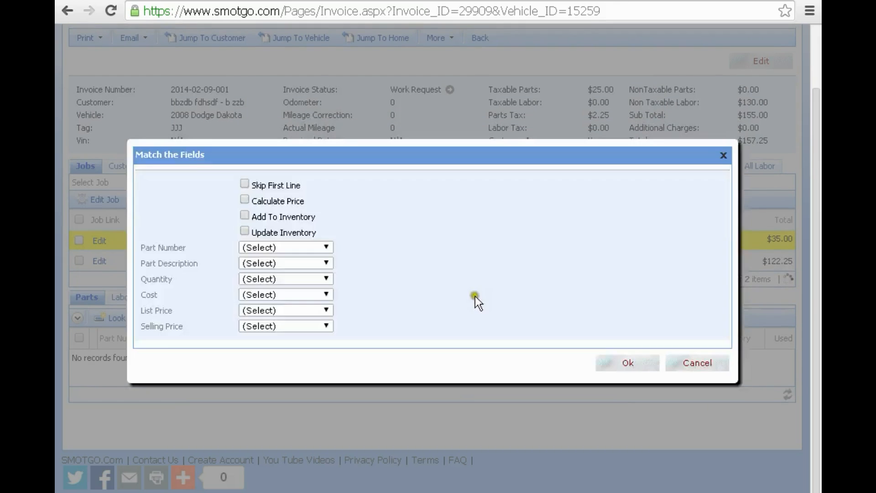
- Map the radiator's fields: part number 8603894-0, RADIATOR, EXCH, list 30.95, selling 68.00
left_click(283, 246)
left_click(273, 275)
left_click(275, 263)
left_click(286, 302)
left_click(275, 279)
left_click(279, 328)
left_click(279, 294)
left_click(388, 306)
left_click(313, 298)
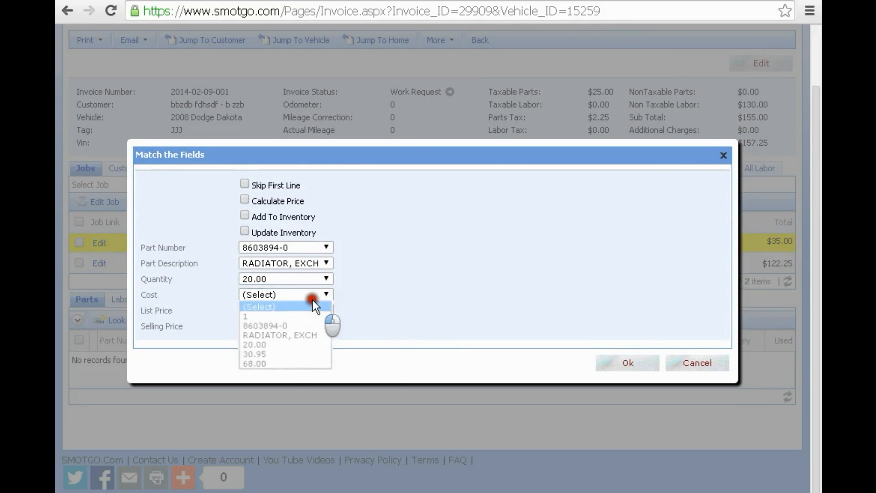
left_click(276, 353)
left_click(275, 309)
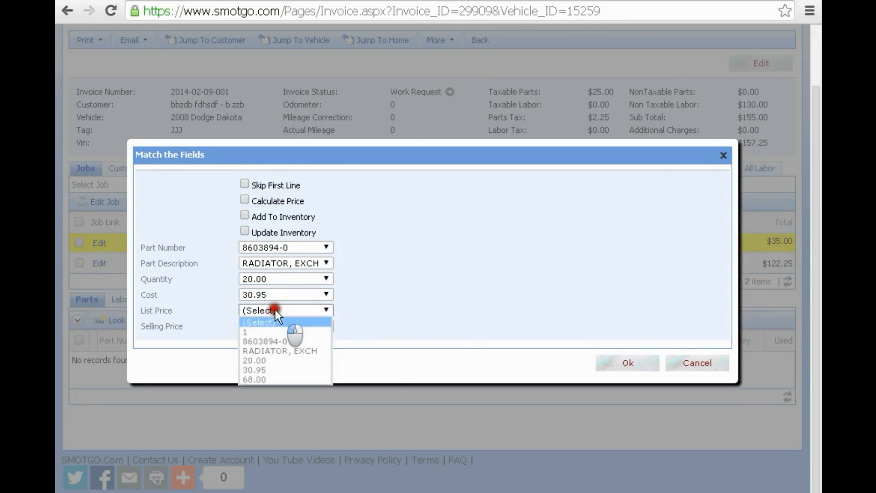
left_click(281, 369)
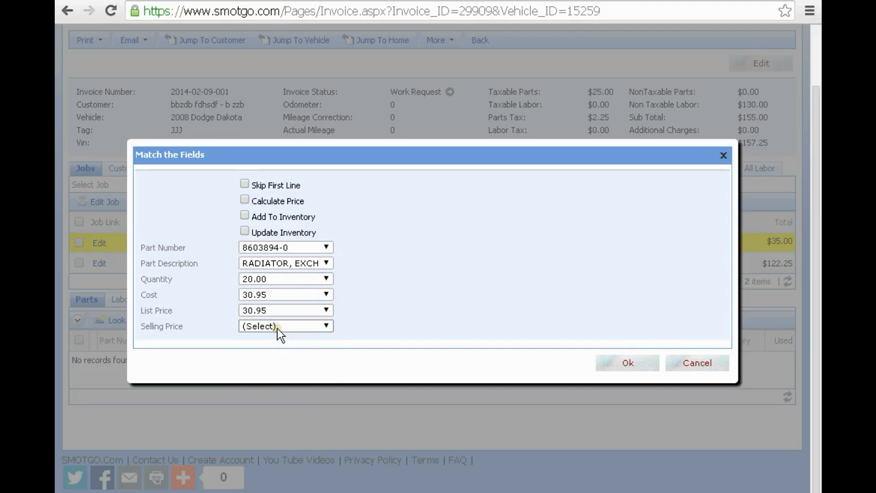
left_click(277, 328)
left_click(278, 394)
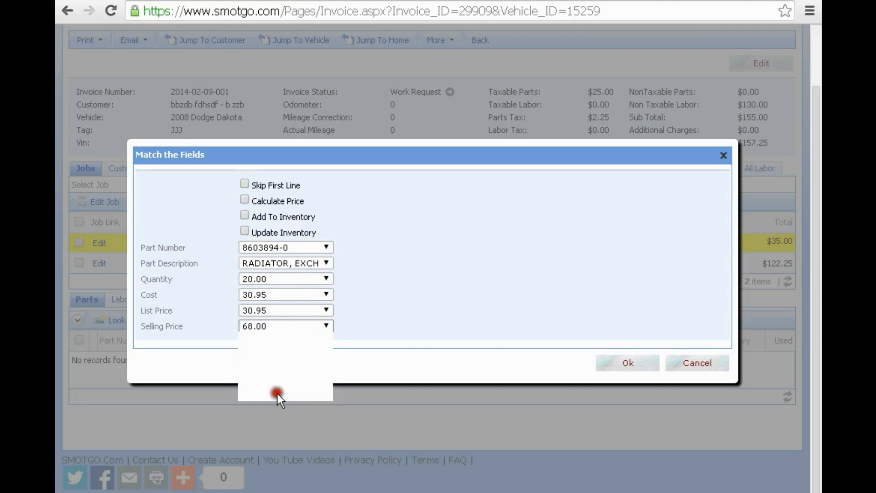
- Correct quantity to 1 and cost to 20.00, tick Update Inventory, and import the radiator
left_click(283, 280)
left_click(273, 300)
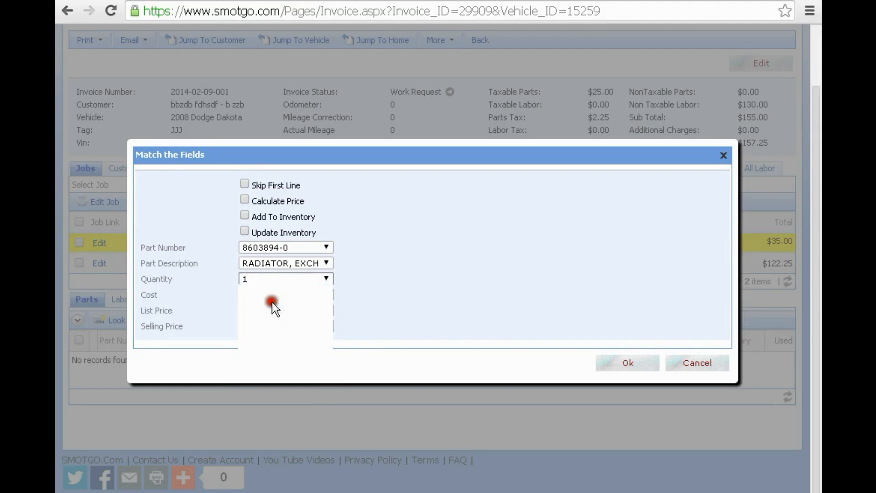
left_click(273, 294)
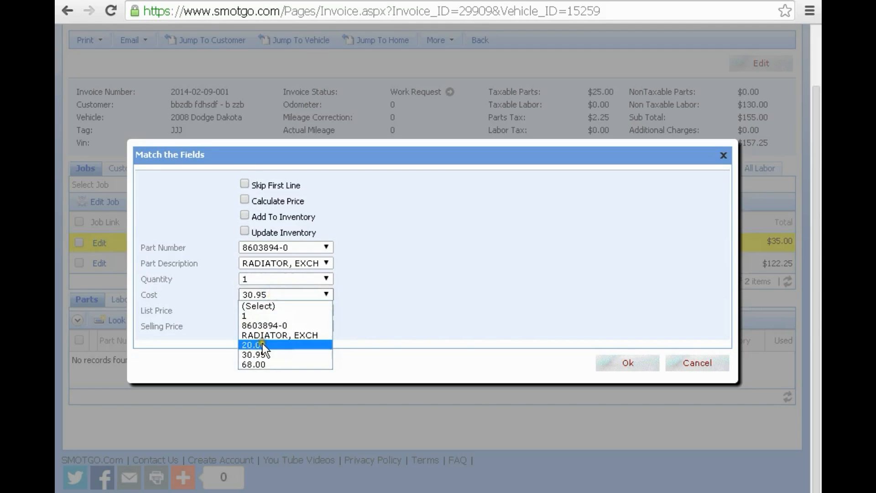
left_click(262, 343)
left_click(244, 231)
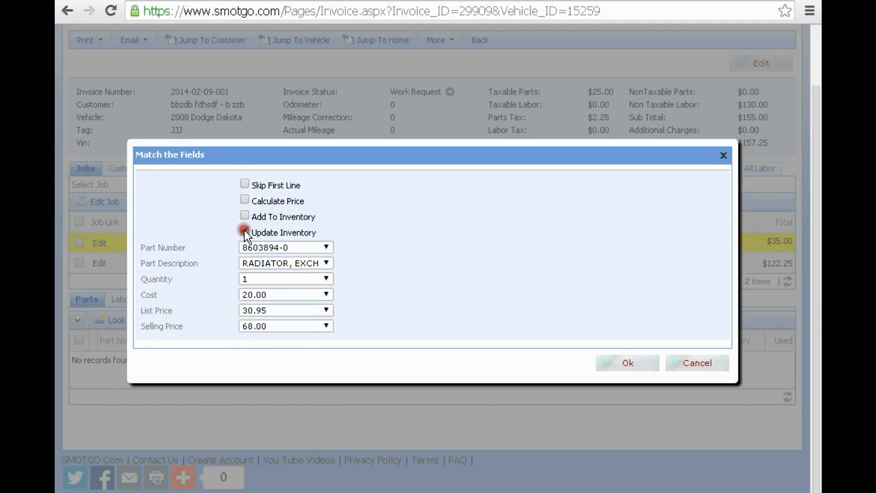
left_click(626, 363)
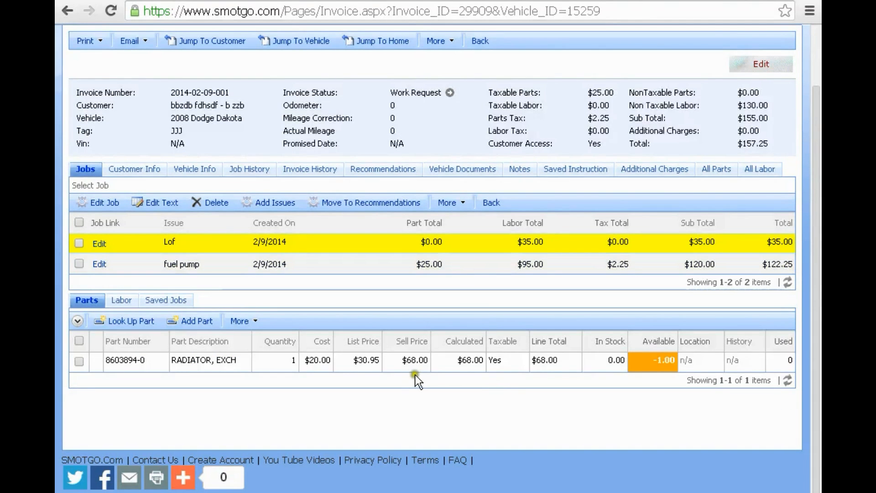
- Review the radiator's inventory details and close them without changes
left_click(414, 362)
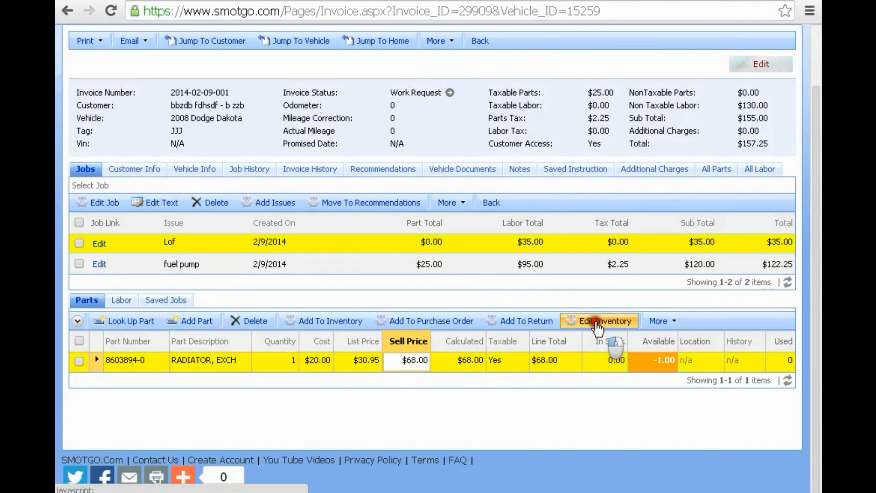
left_click(587, 321)
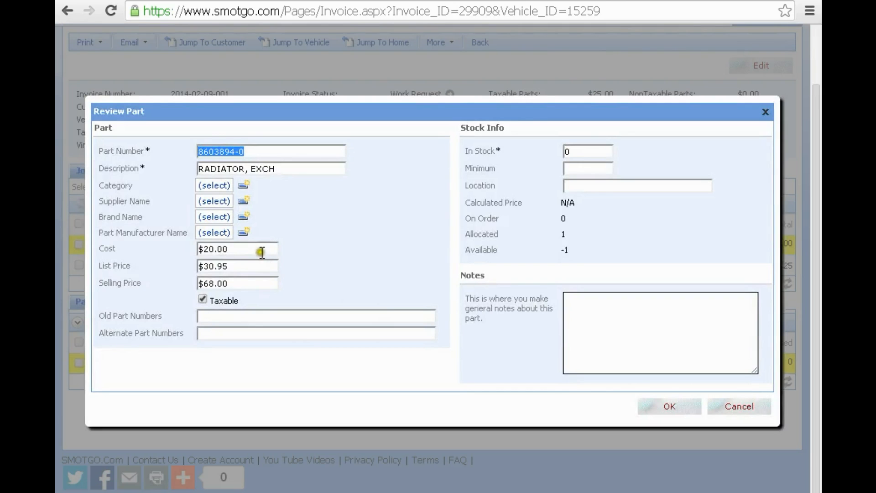
left_click(261, 251)
left_click(252, 285)
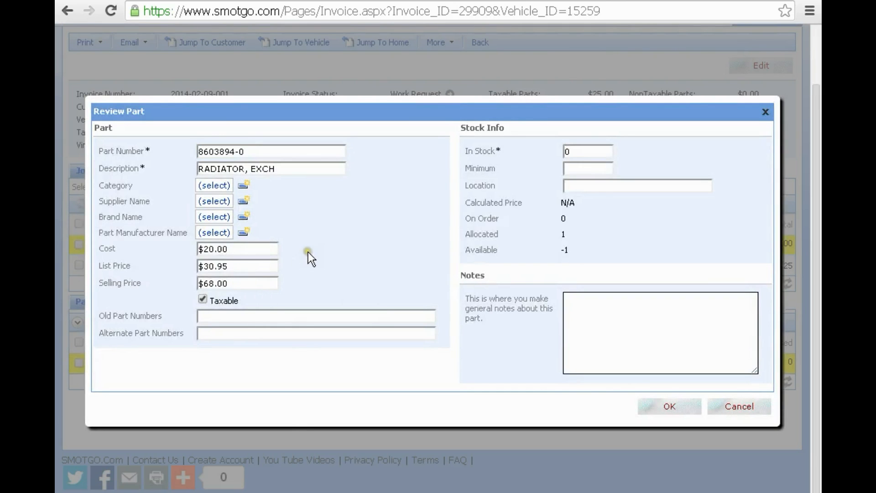
left_click(731, 405)
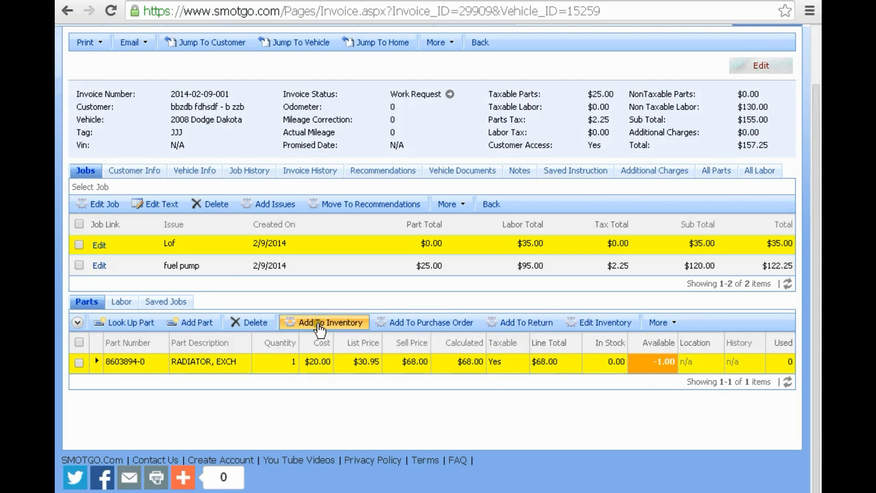
- Delete the radiator part from the Lof job's parts grid
left_click(77, 343)
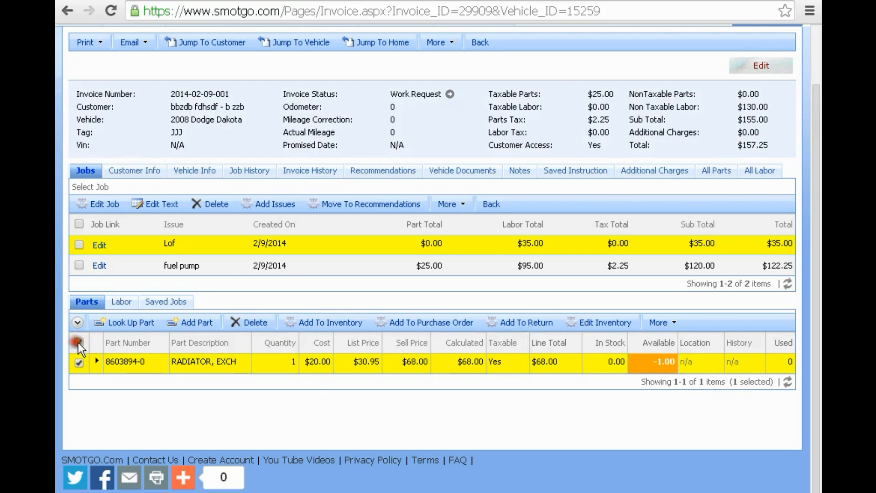
left_click(246, 324)
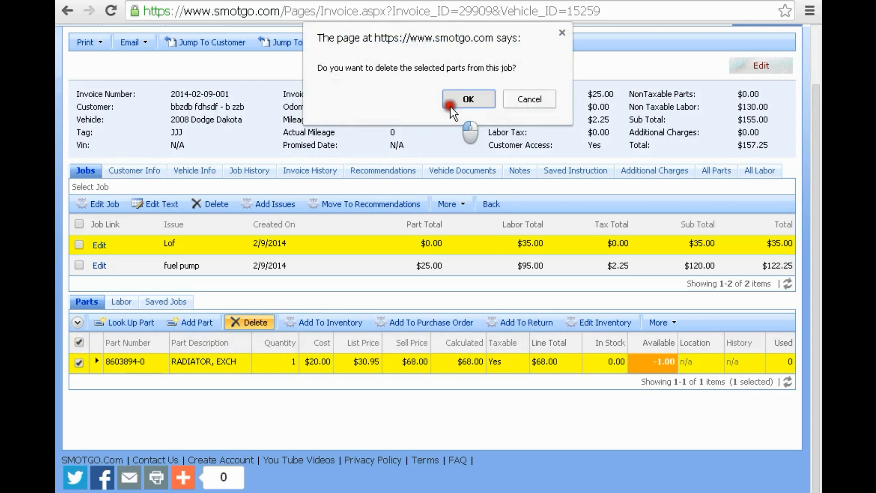
left_click(452, 105)
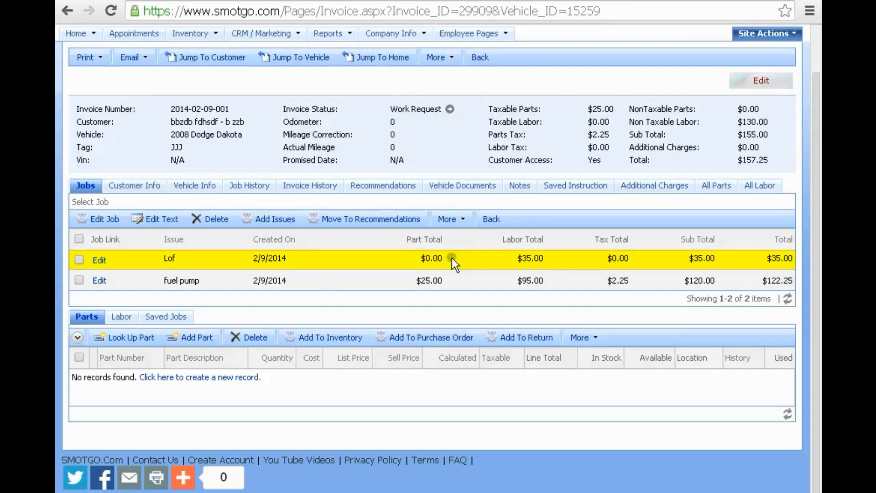
- Open an empty Copy & Paste box and copy all four part lines from Notepad
left_click(597, 340)
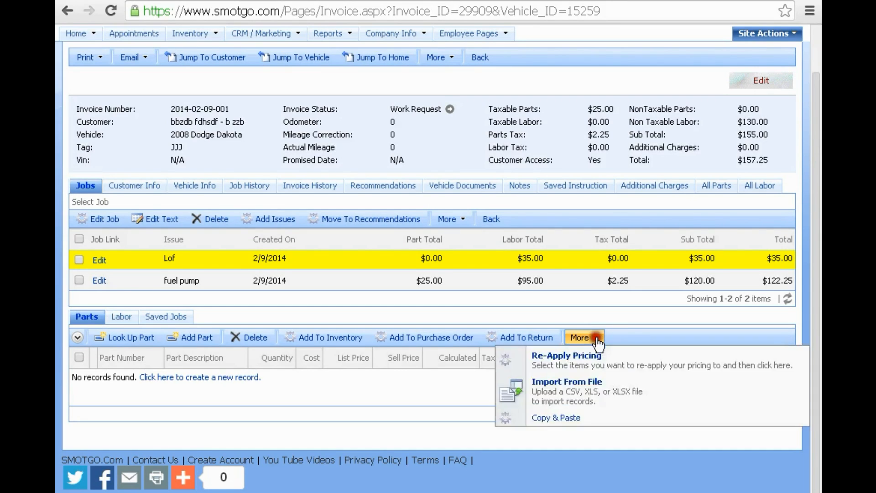
left_click(568, 417)
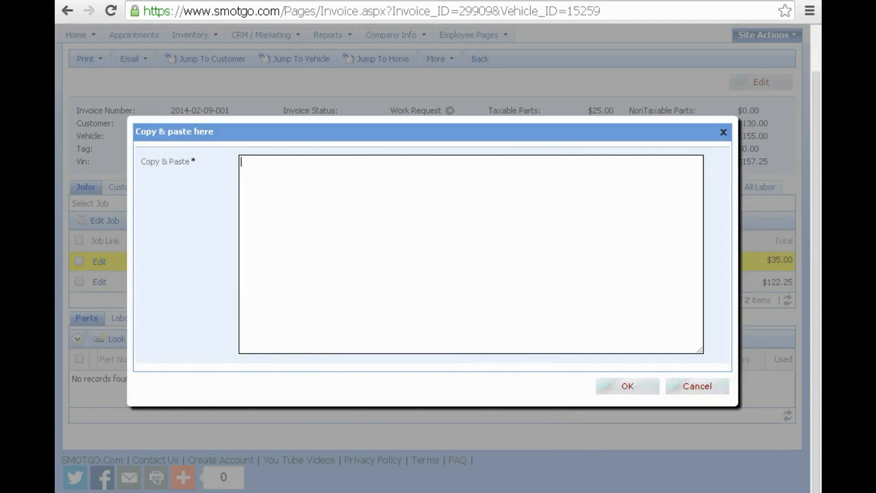
key("alt+Tab")
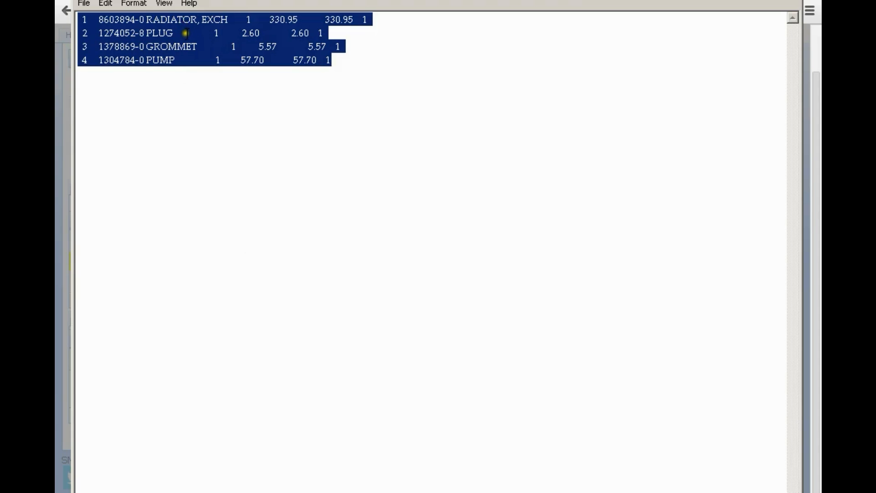
right_click(187, 33)
left_click(216, 72)
key("alt+Tab")
right_click(308, 190)
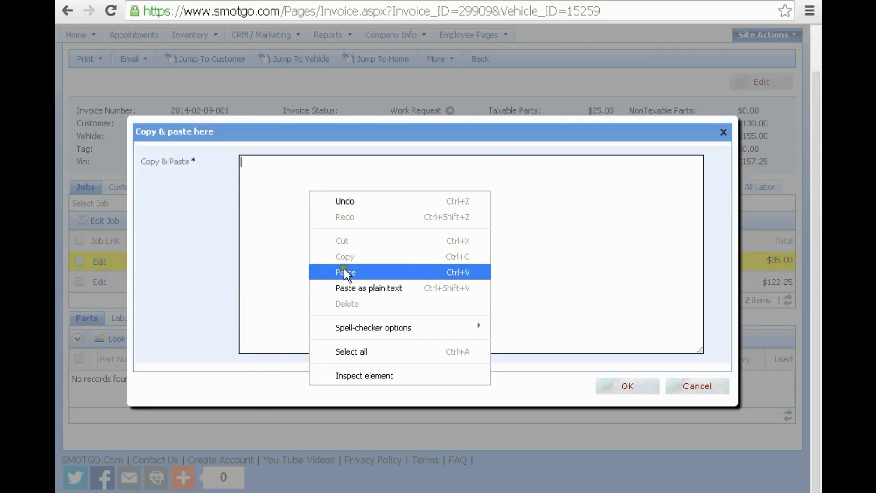
- Paste the four part lines, inspect the Part Number choices, then cancel the field matching
left_click(344, 270)
left_click(632, 387)
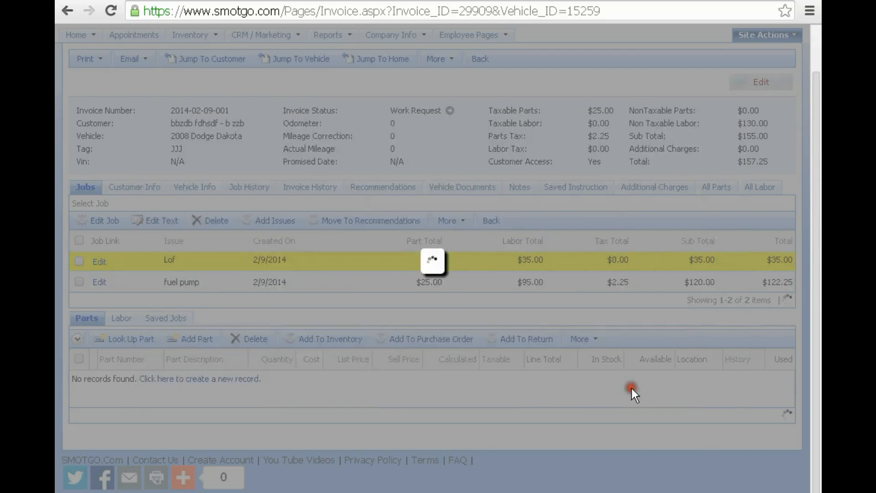
left_click(271, 248)
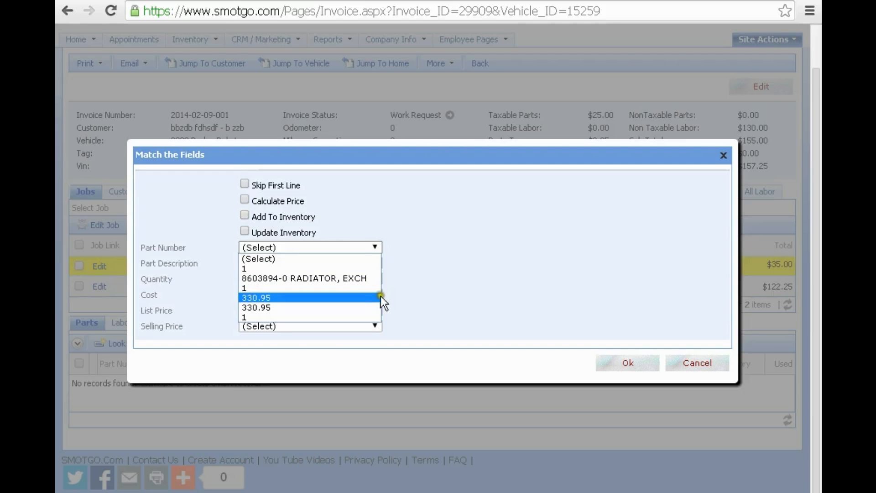
left_click(695, 363)
left_click(695, 363)
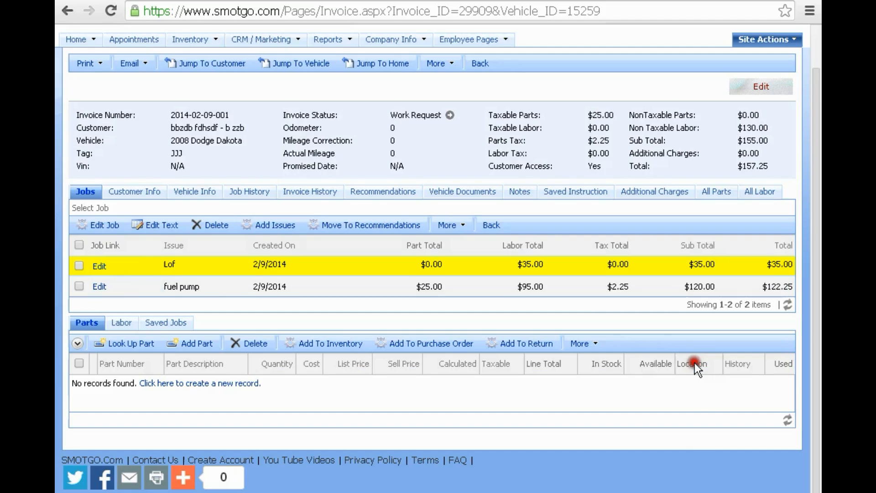
left_click(593, 345)
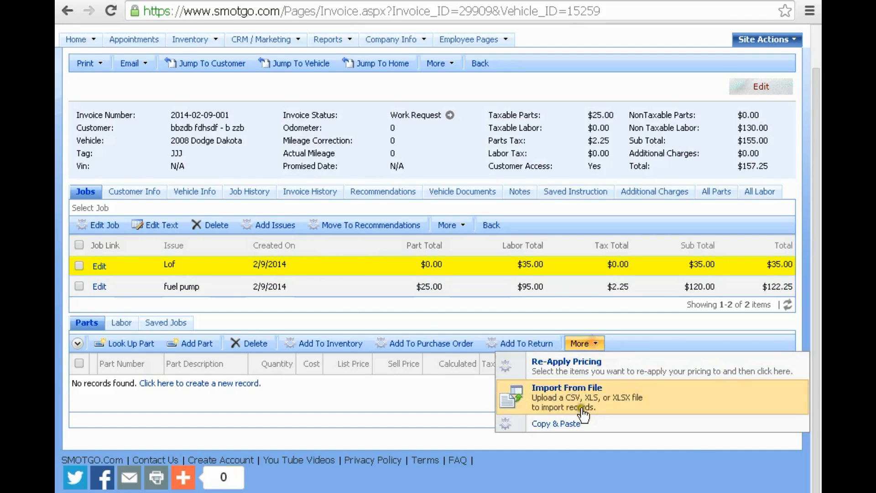
left_click(575, 421)
right_click(297, 184)
left_click(338, 259)
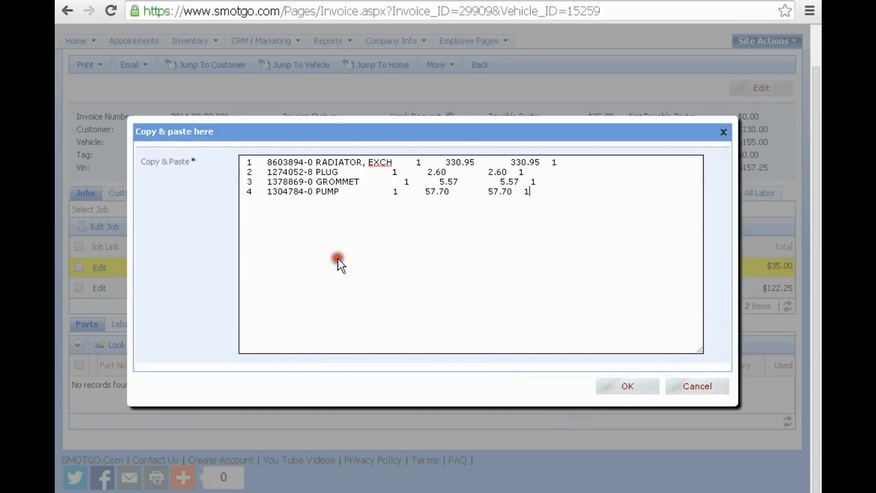
left_click(316, 161)
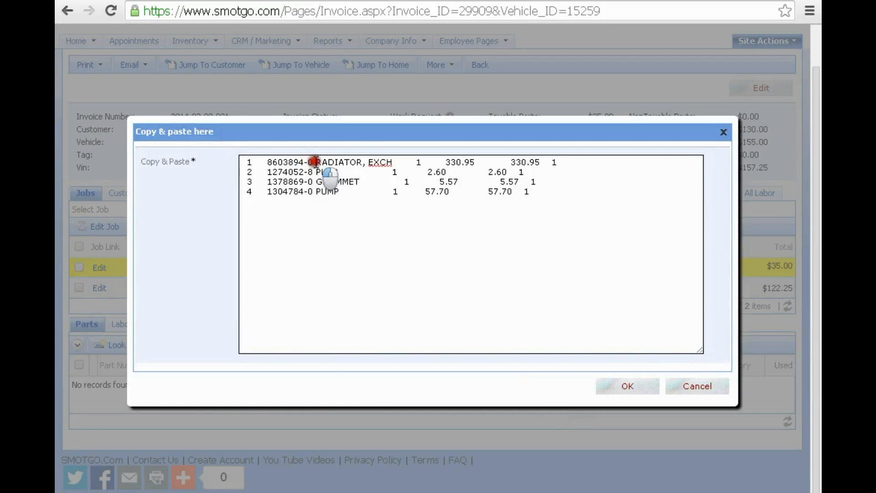
type("//")
left_click(313, 171)
type("//")
left_click(316, 181)
type("//")
left_click(315, 191)
type("//")
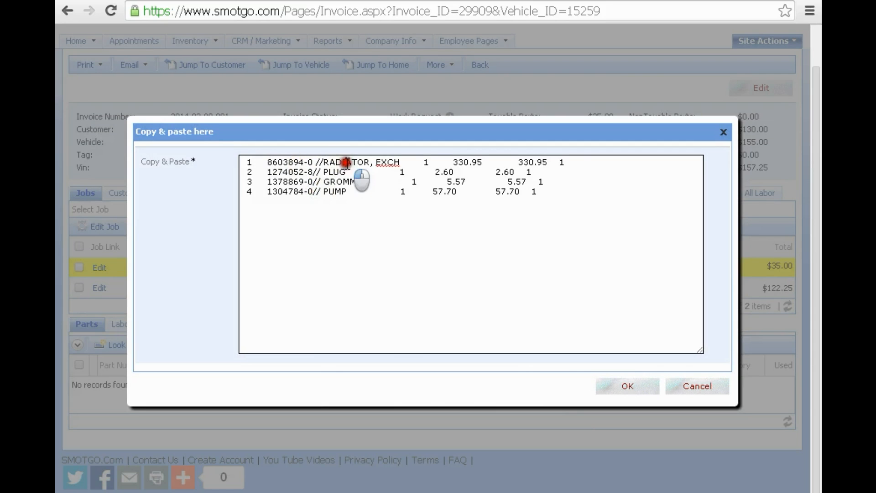
left_click(624, 385)
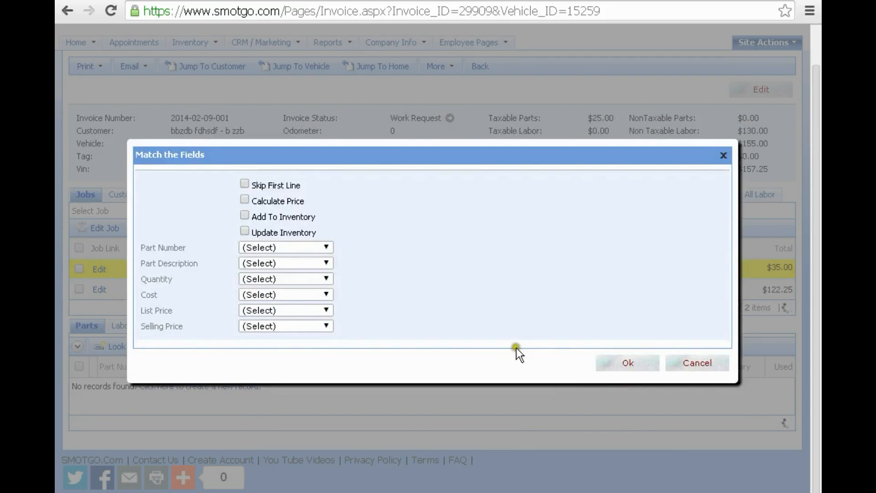
left_click(284, 247)
left_click(285, 278)
left_click(281, 262)
left_click(292, 300)
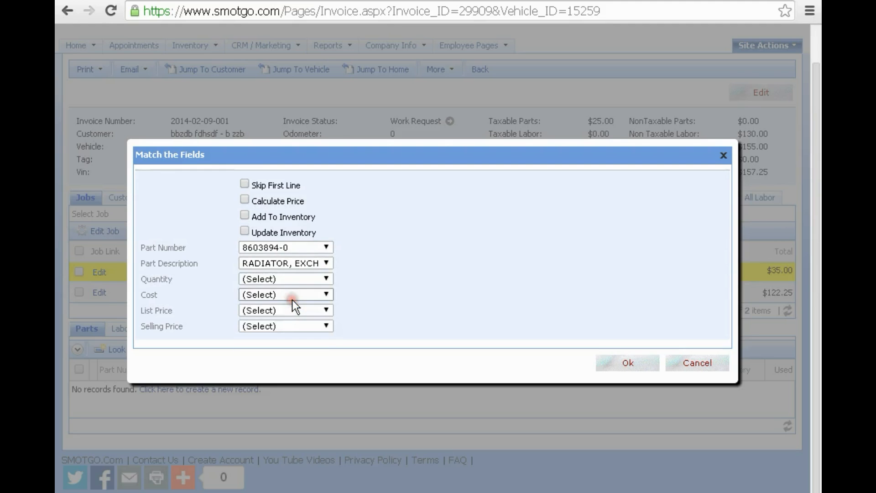
left_click(284, 248)
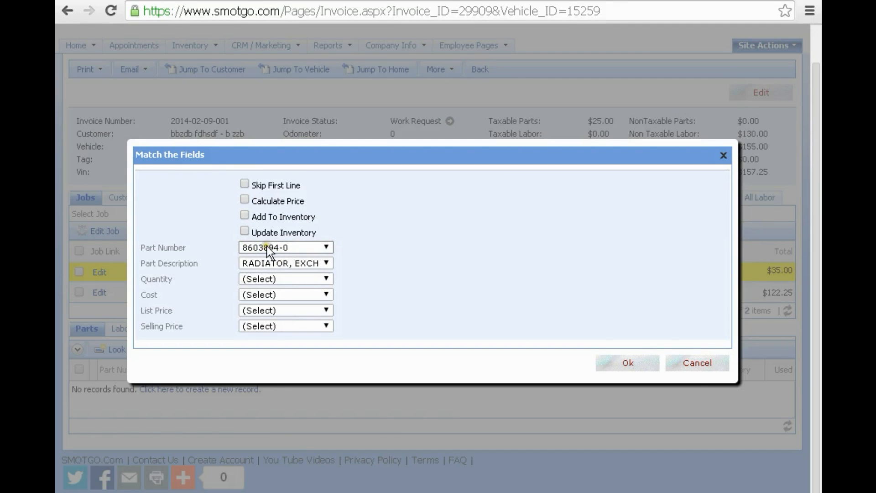
left_click(712, 361)
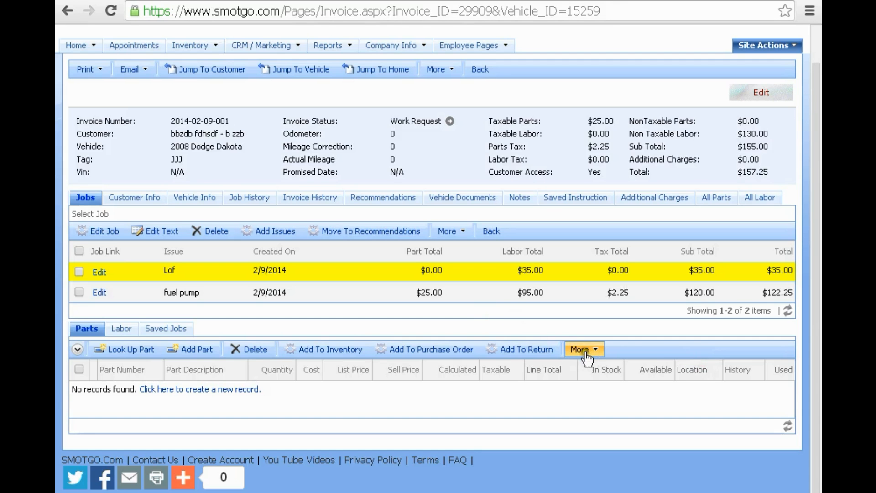
- Paste the four part lines into a new Copy & Paste box
left_click(587, 358)
left_click(567, 429)
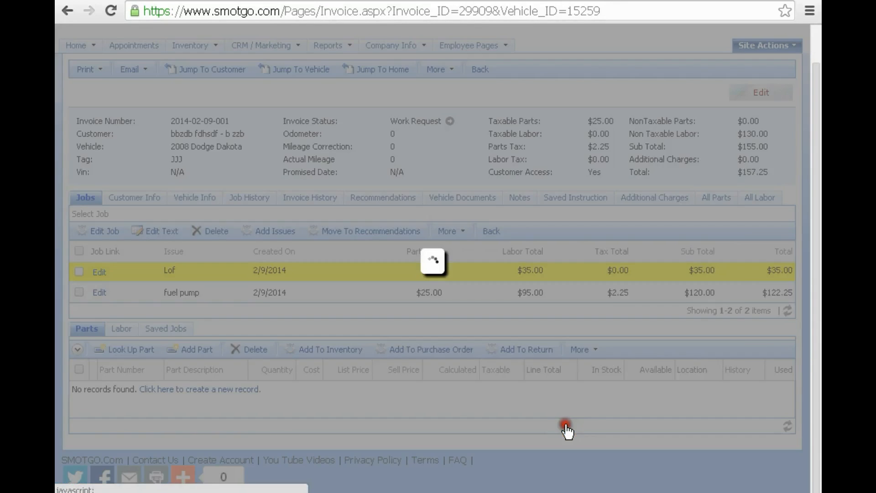
right_click(292, 166)
left_click(336, 245)
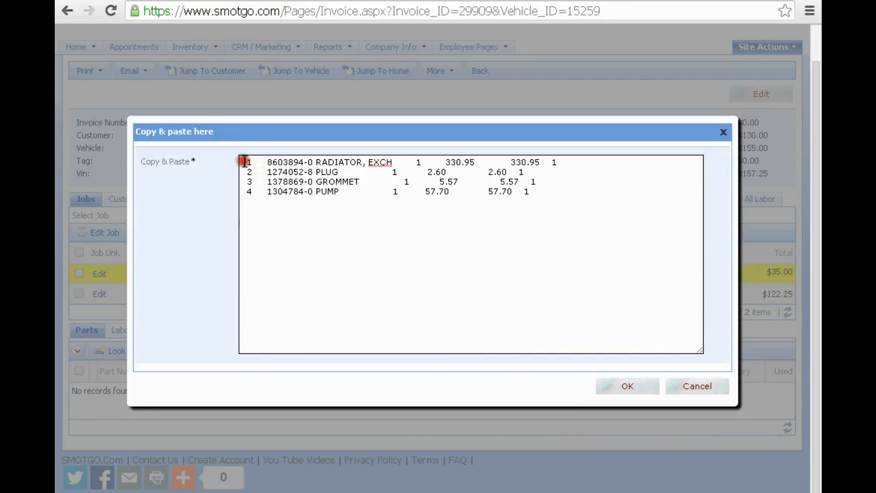
- Strip the spaces from the radiator line and delete the PLUG, GROMMET and PUMP lines
key("BackSpace")
key("BackSpace")
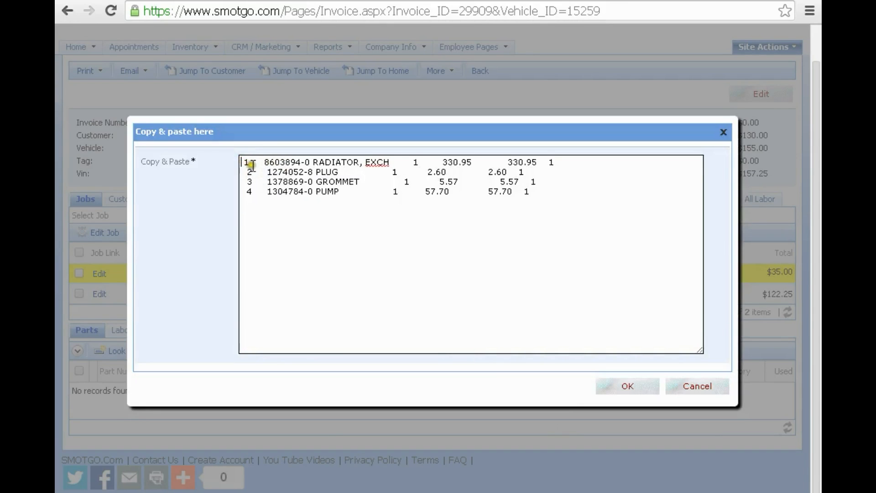
left_click_drag(246, 162, 262, 161)
key("BackSpace")
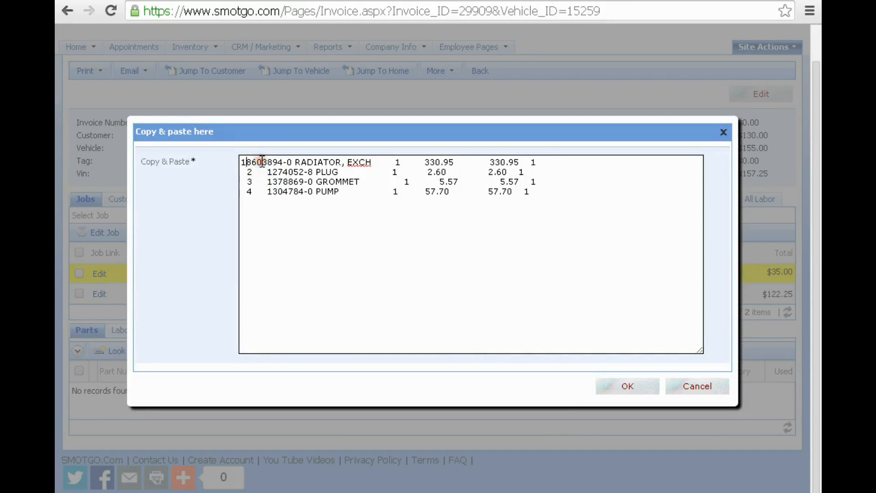
left_click(293, 162)
key("BackSpace")
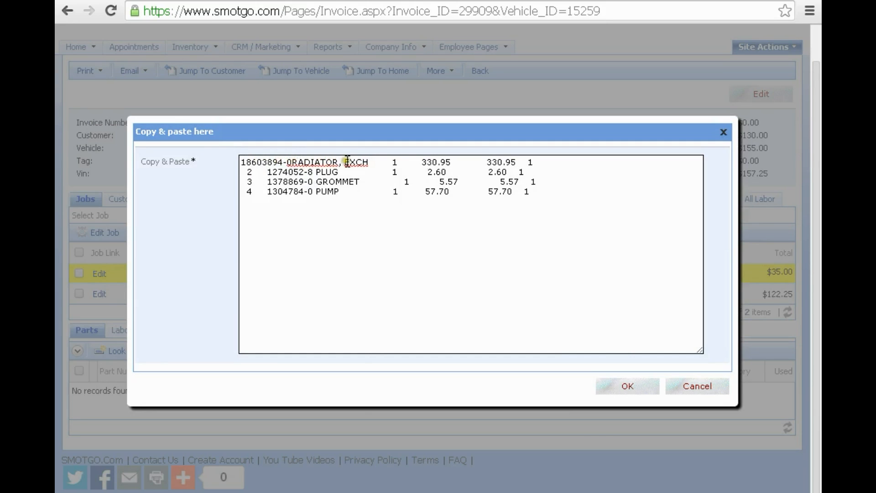
left_click_drag(372, 162, 401, 162)
key("BackSpace")
key("BackSpace")
left_click(371, 162)
key("BackSpace")
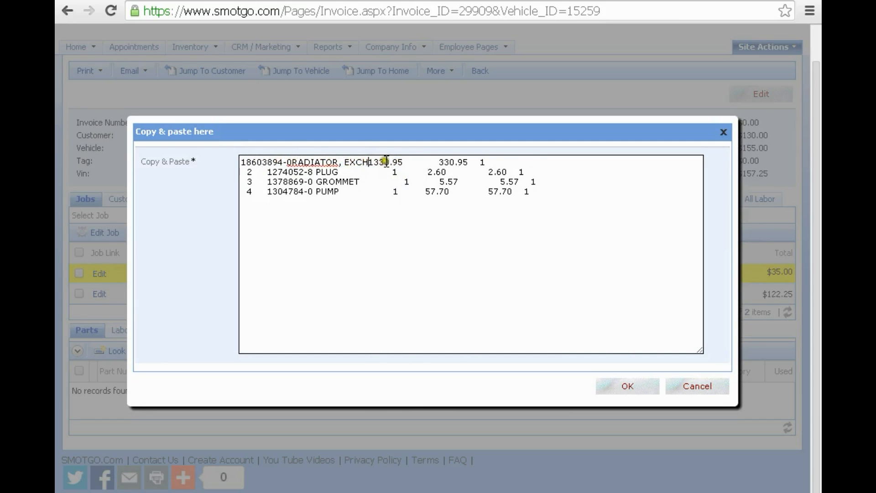
left_click_drag(403, 162, 439, 161)
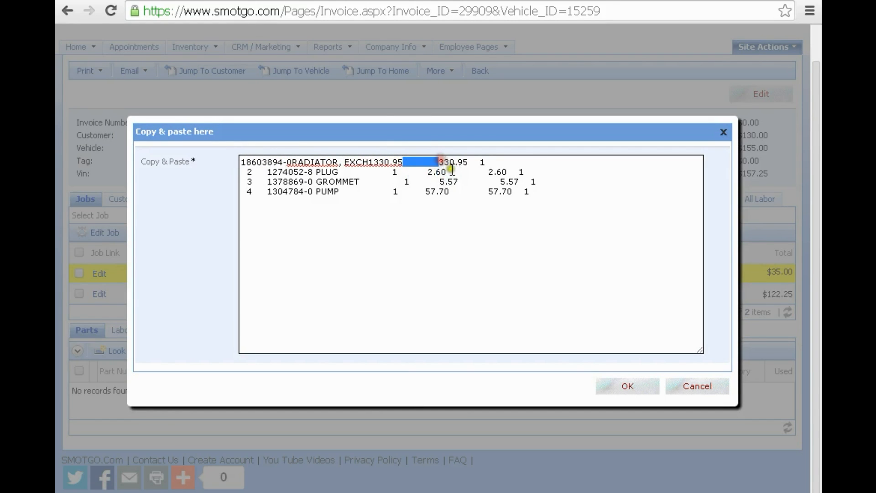
key("BackSpace")
left_click(434, 161)
key("Delete")
key("Delete")
key("Delete")
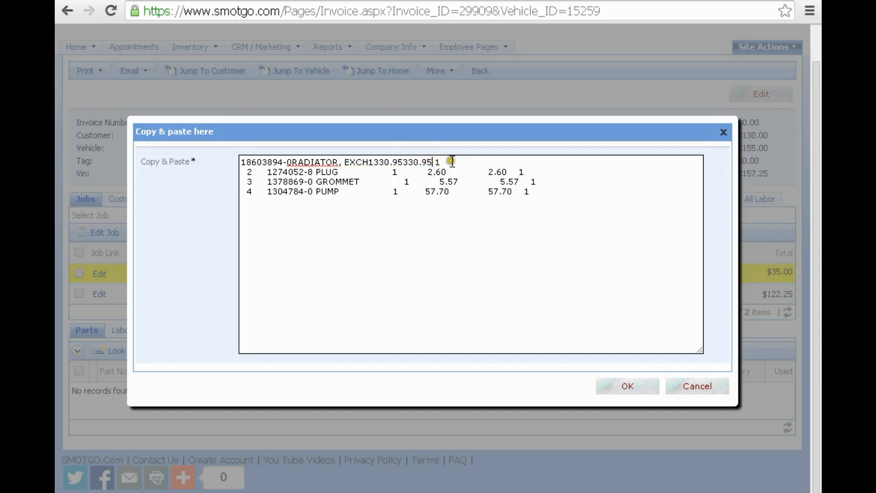
left_click_drag(439, 161, 547, 192)
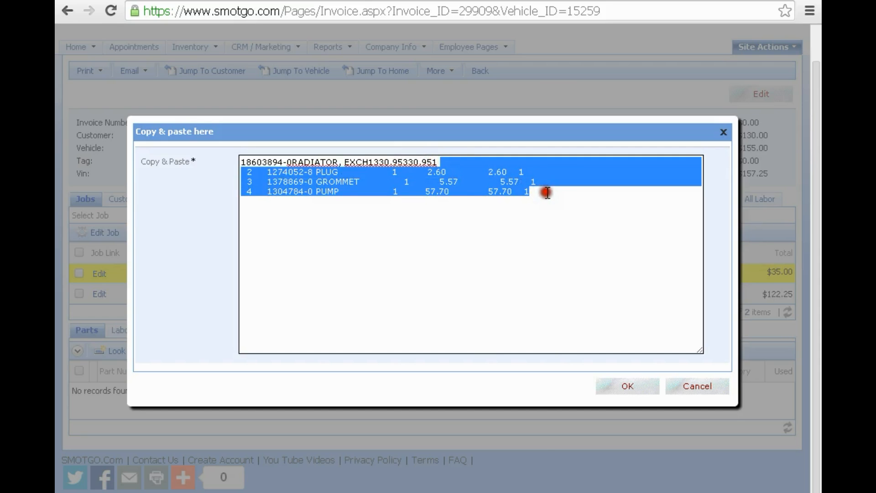
key("BackSpace")
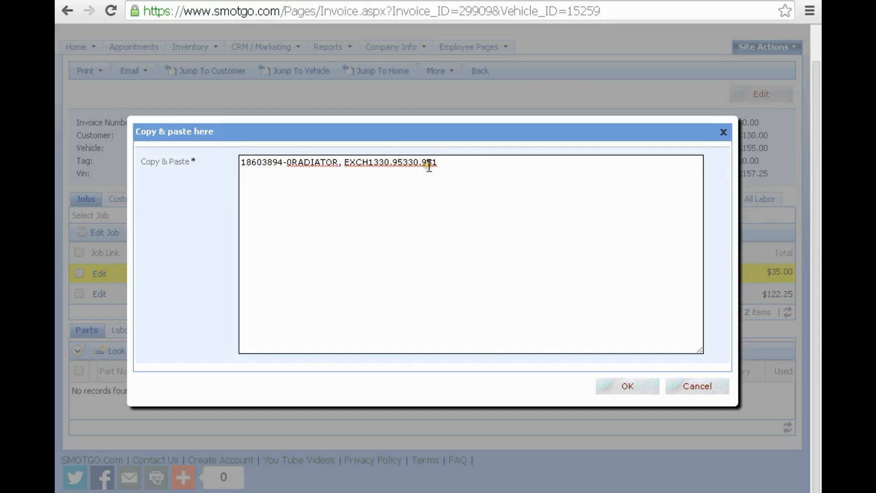
- Insert // separators between the radiator line's fields
left_click(245, 161)
type("//")
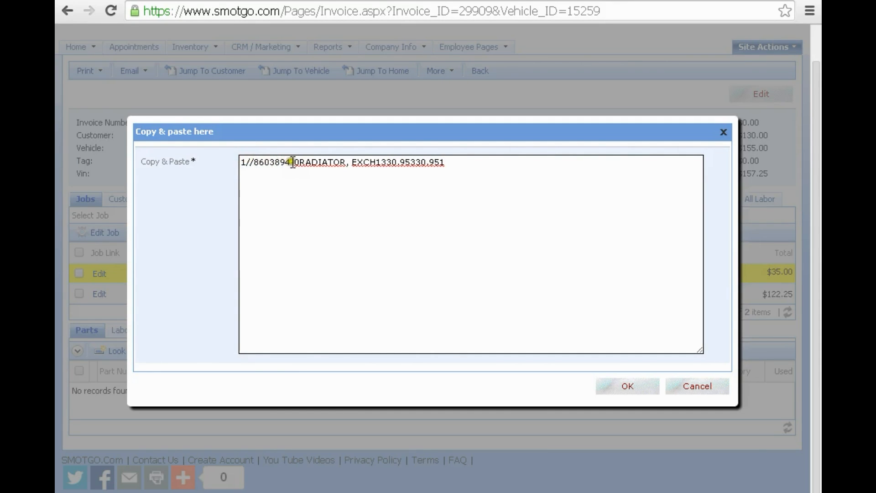
left_click(298, 162)
type("0//")
left_click(355, 163)
key("BackSpace")
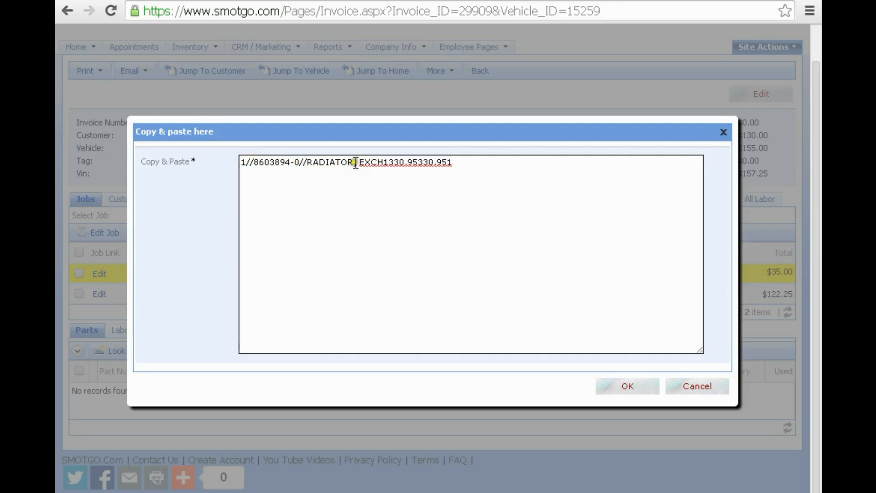
type("//")
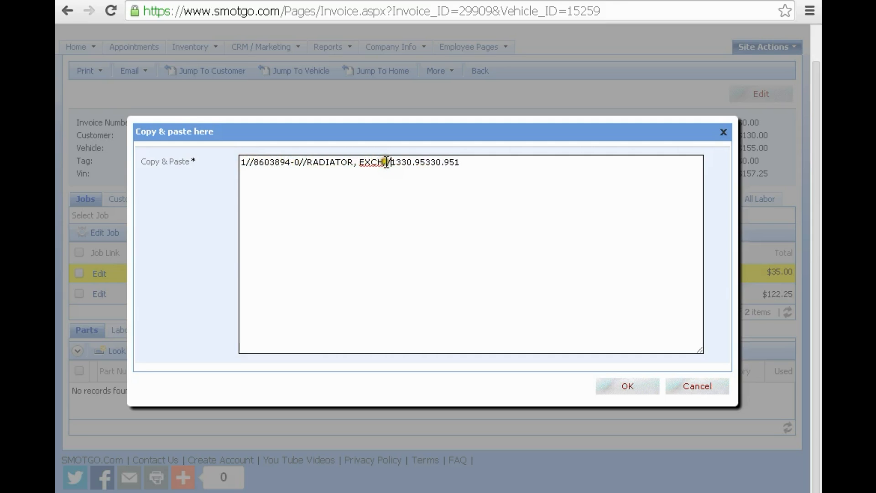
left_click(426, 163)
type("//")
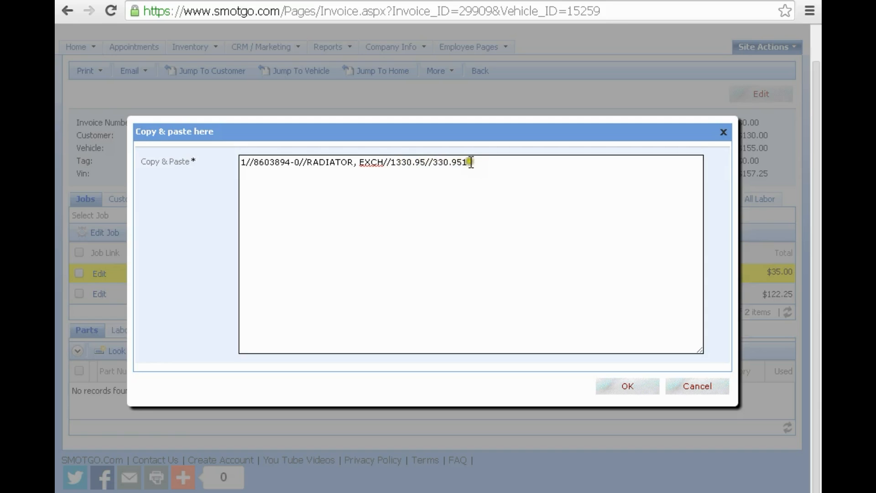
left_click(416, 163)
- Submit the line, check the split Part Number values, and cancel the import
left_click(622, 385)
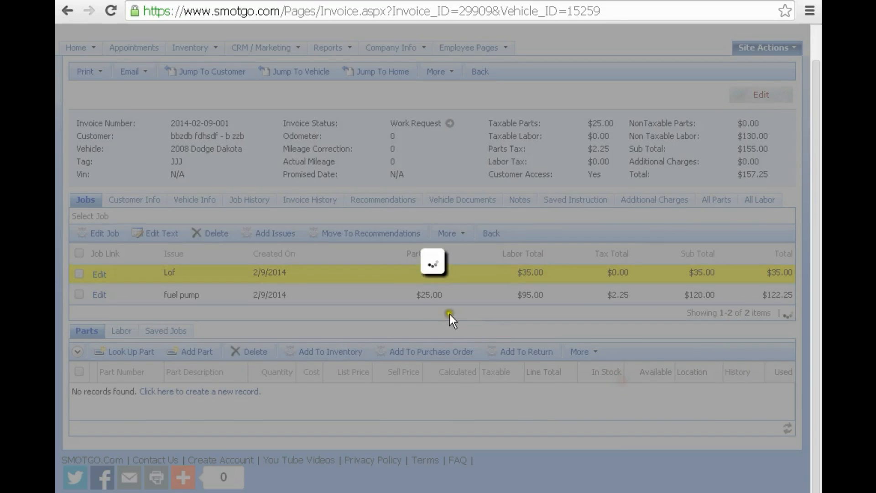
left_click(269, 248)
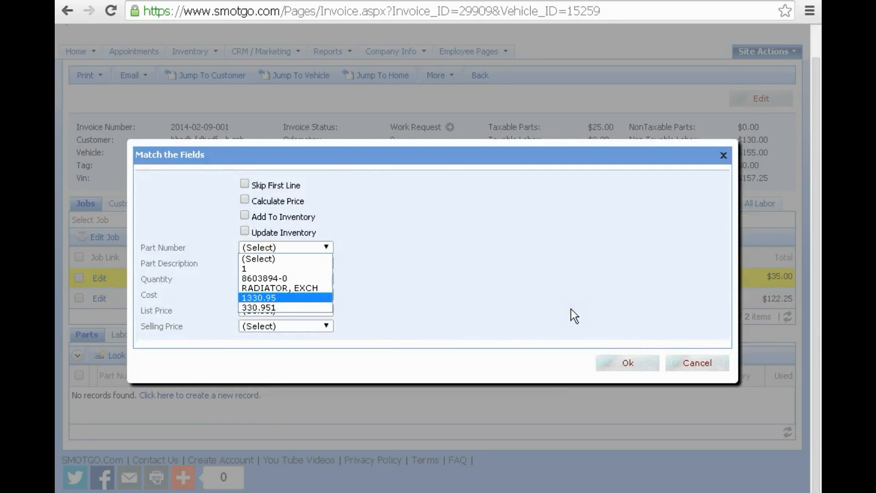
left_click(695, 363)
left_click(694, 363)
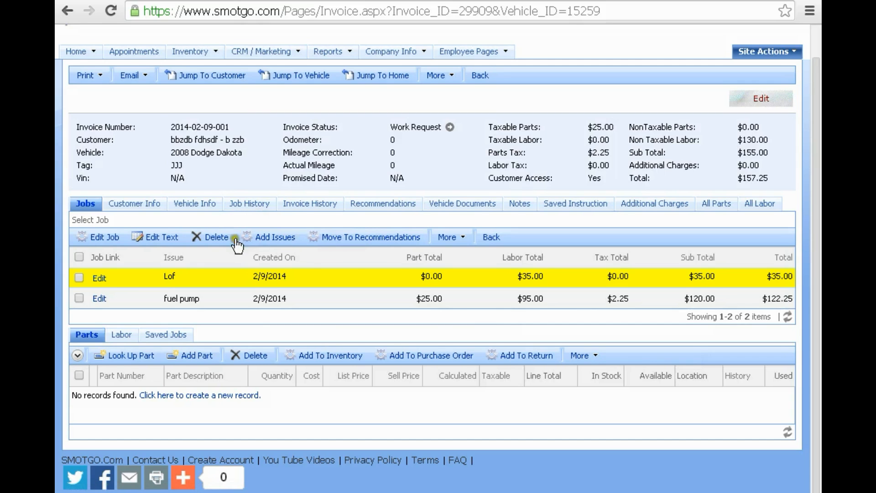
mouse_move(97, 50)
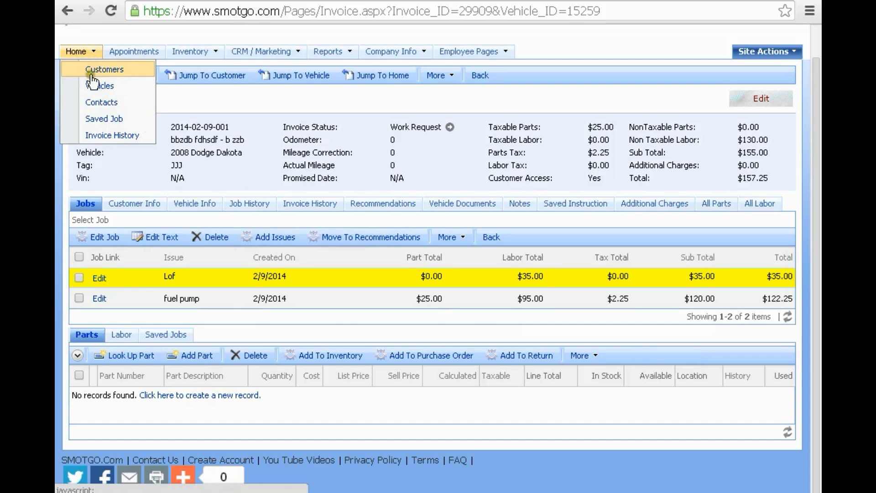
- From the Home invoice list, open the vehicle record for the 2000 Volvo S70 invoice
left_click(75, 53)
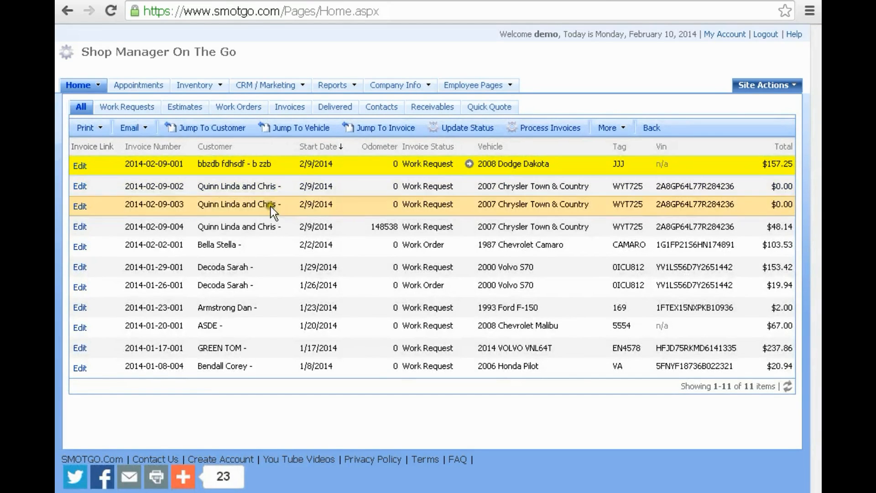
left_click(224, 267)
left_click(312, 132)
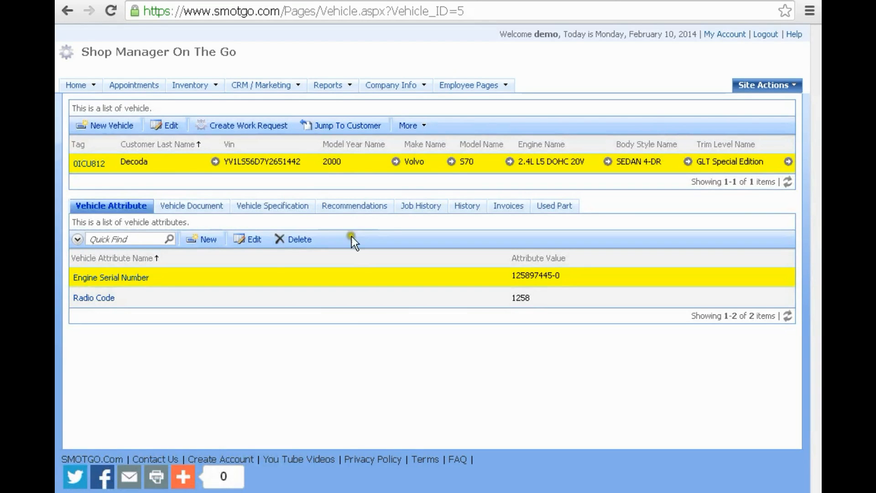
- Select the vehicle's Replace water pump recommendation and review its labor and parts lists
left_click(342, 208)
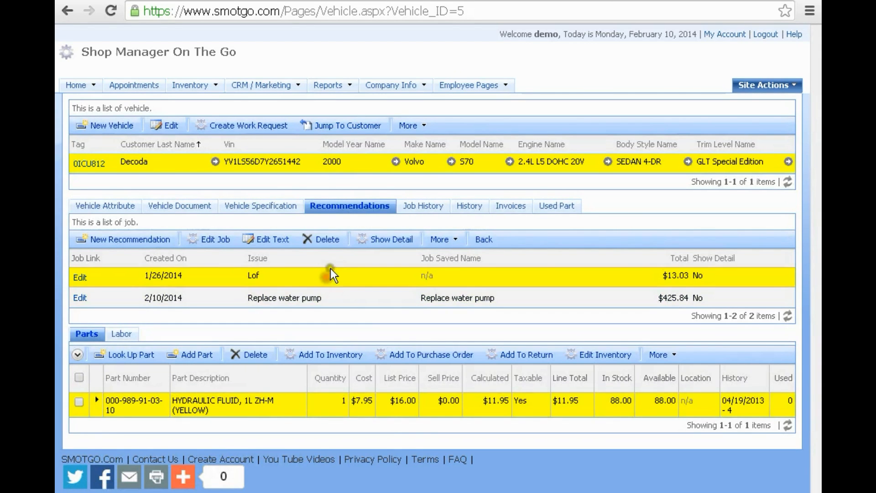
left_click(361, 297)
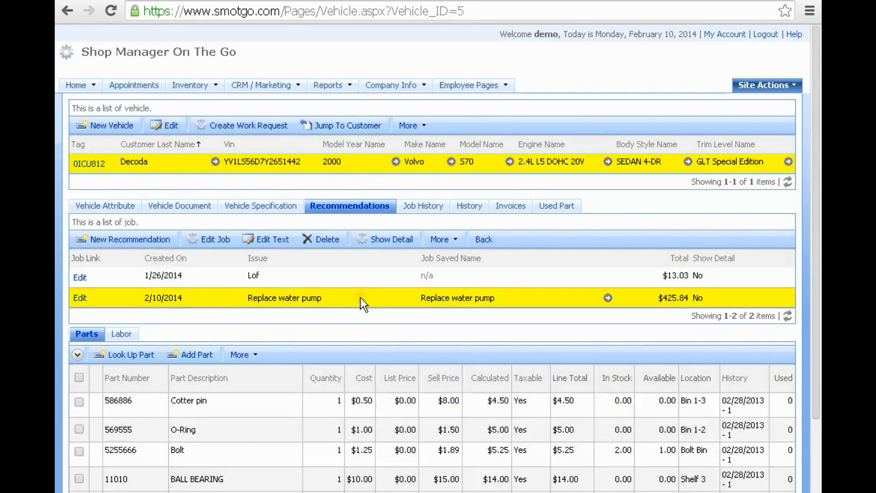
scroll(354, 270, "down", 2)
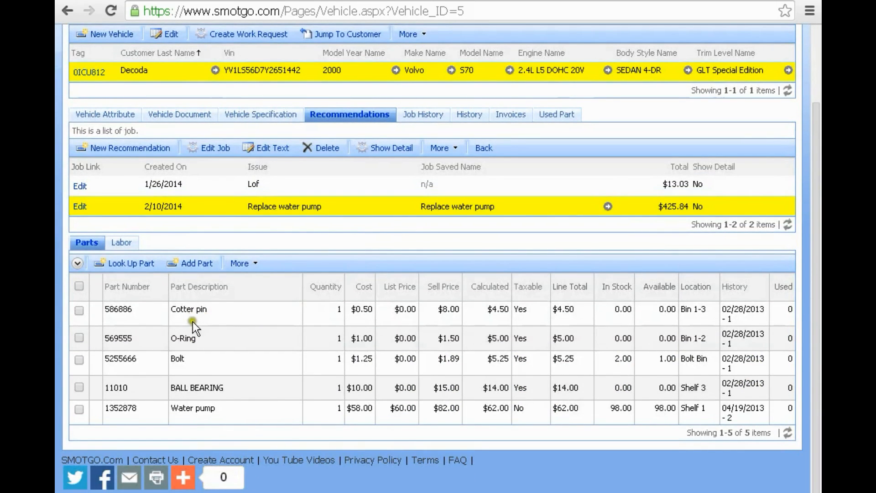
left_click(123, 242)
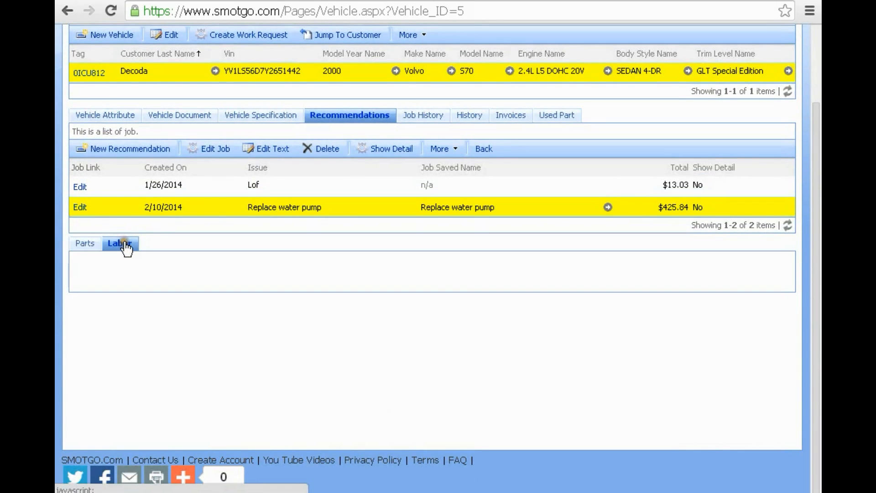
left_click(84, 242)
- Delete the Cotter pin part and add BRAKE PAD SET, REAR (TEXTAR) to the job
left_click(79, 312)
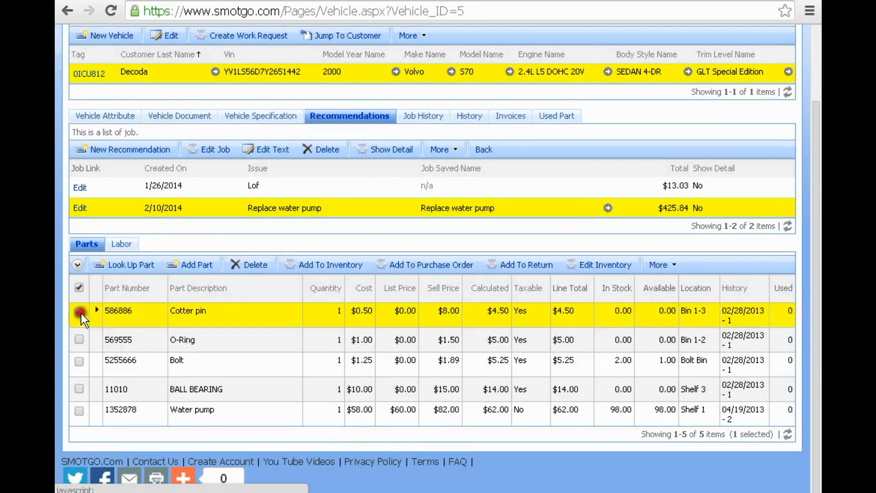
left_click(249, 264)
left_click(469, 99)
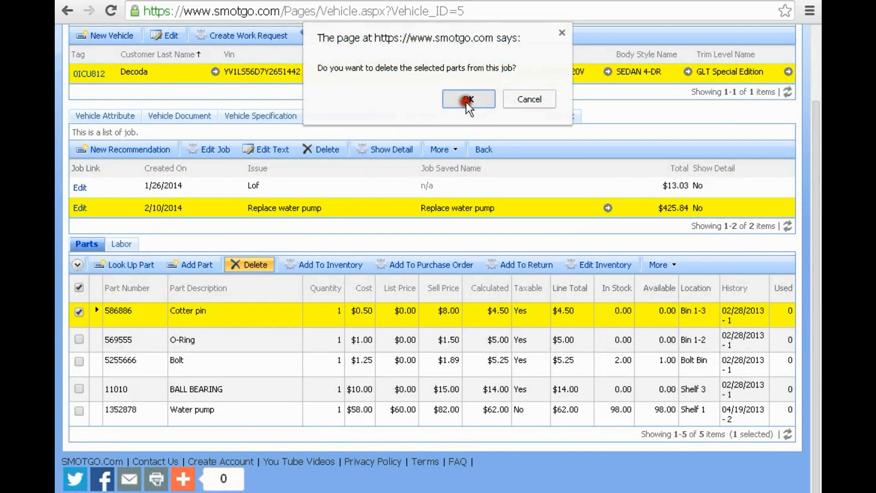
left_click(135, 269)
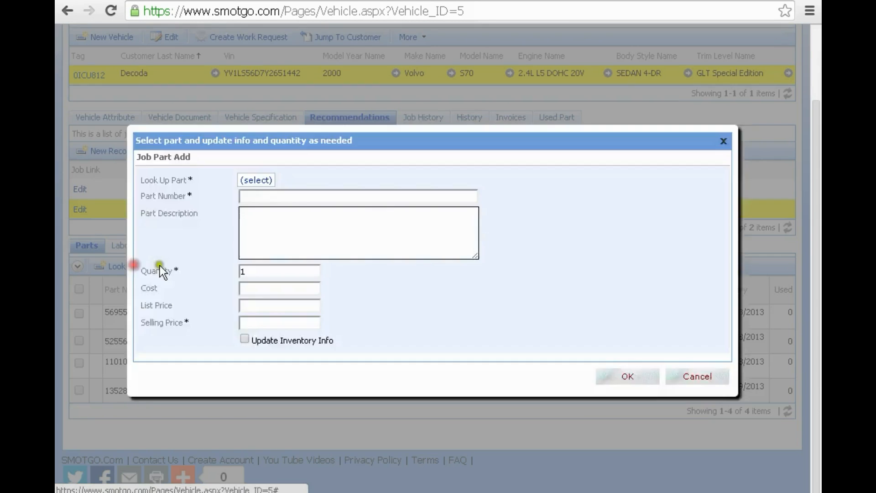
left_click(604, 251)
left_click(415, 254)
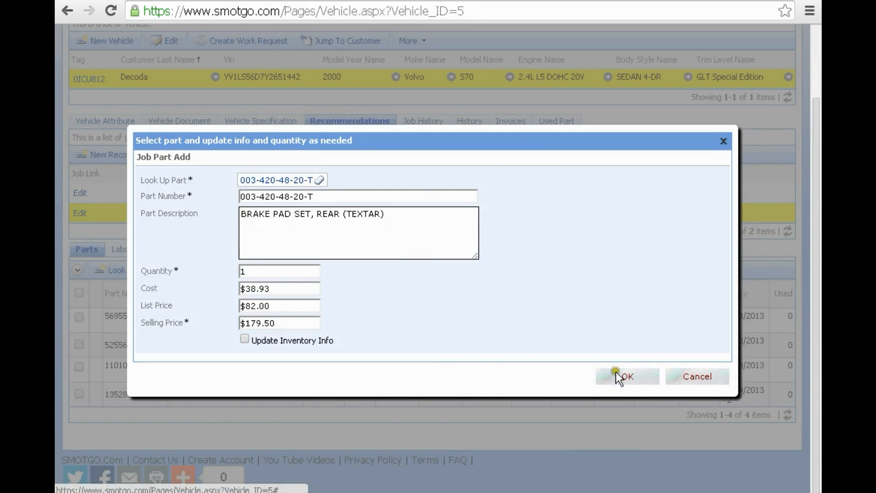
left_click(616, 372)
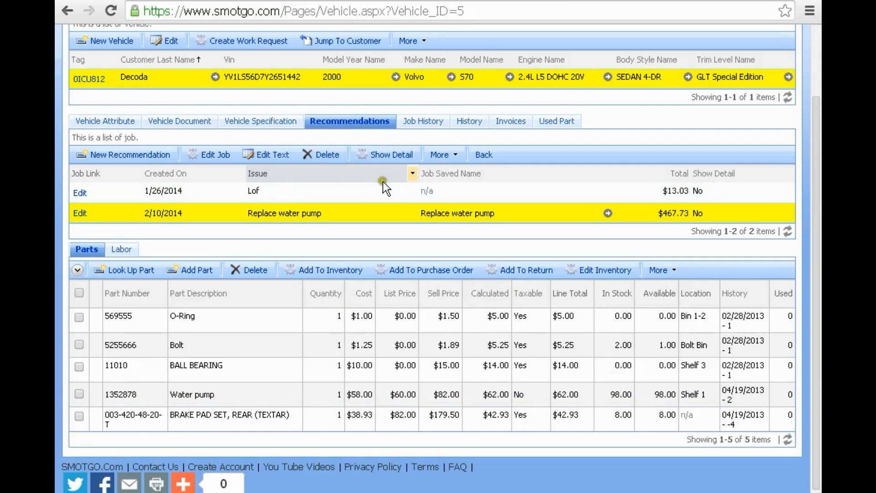
- Recheck the job's labor and parts, then open the full Replace water pump job details
left_click(120, 249)
left_click(87, 249)
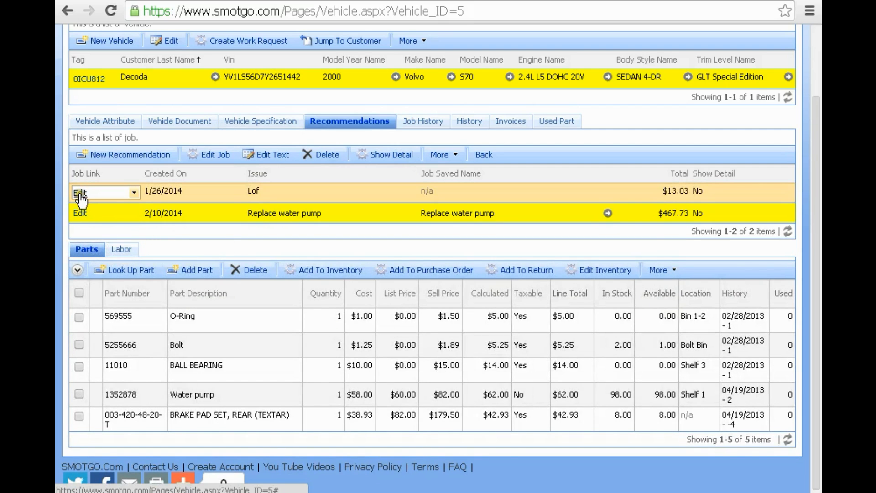
left_click(80, 213)
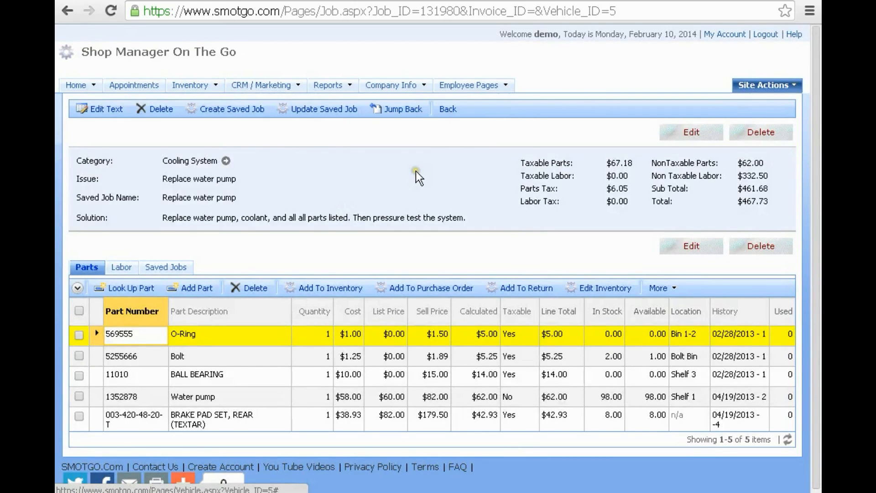
- Scroll the Replace water pump job page to review its five parts totalling $467.73
scroll(331, 185, "down", 1)
scroll(331, 184, "up", 1)
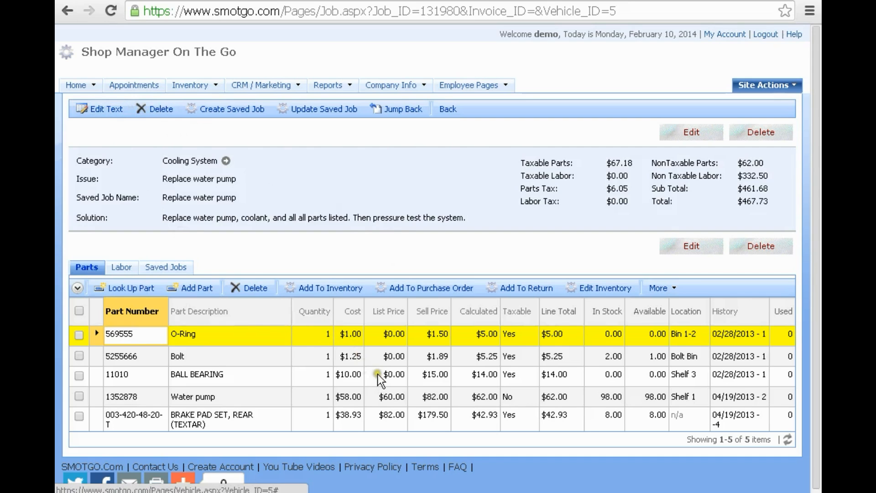
- In the Vehicles list, select the 0ICU812 2000 Volvo S70 and show its Lof and Replace water pump recommendations
mouse_move(93, 87)
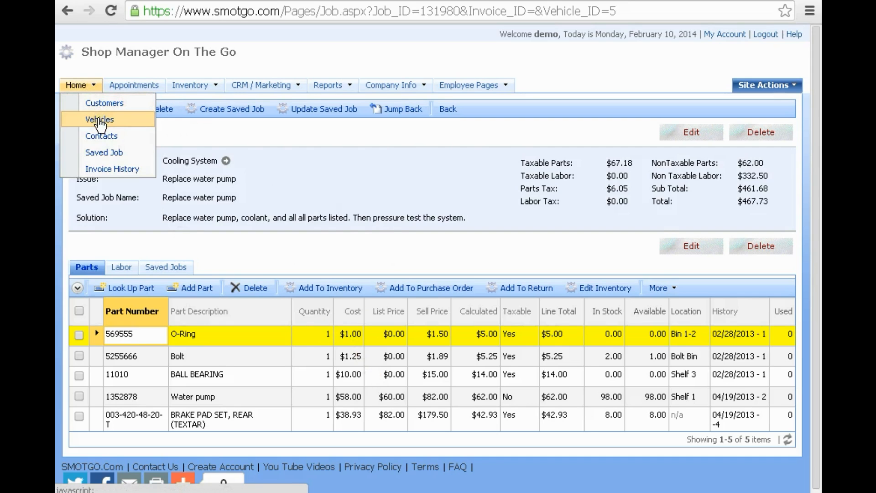
left_click(100, 120)
left_click(113, 121)
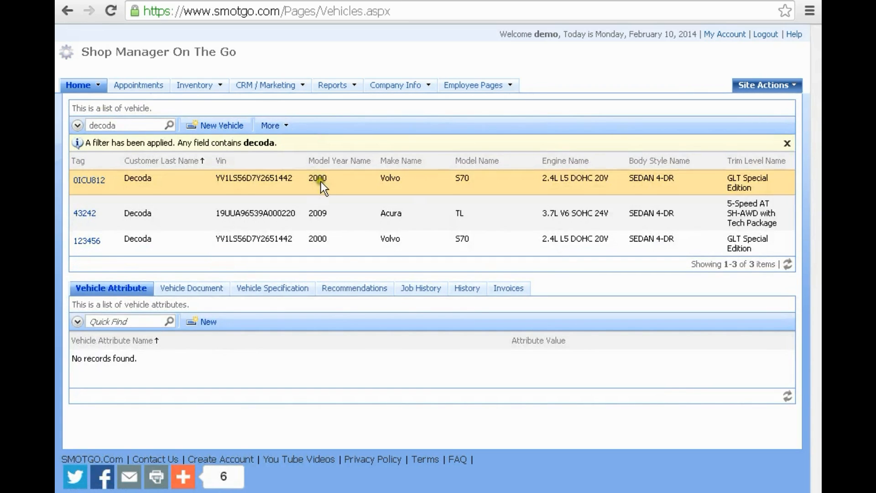
left_click(431, 182)
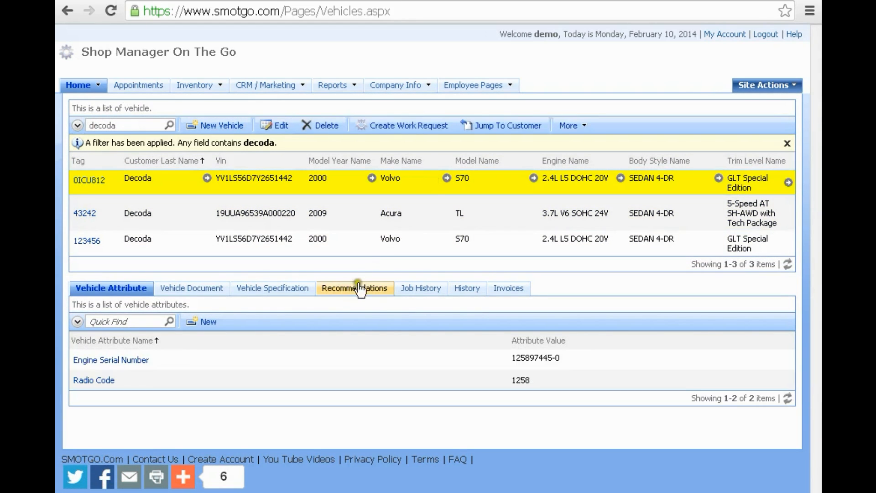
left_click(356, 288)
scroll(251, 419, "down", 1)
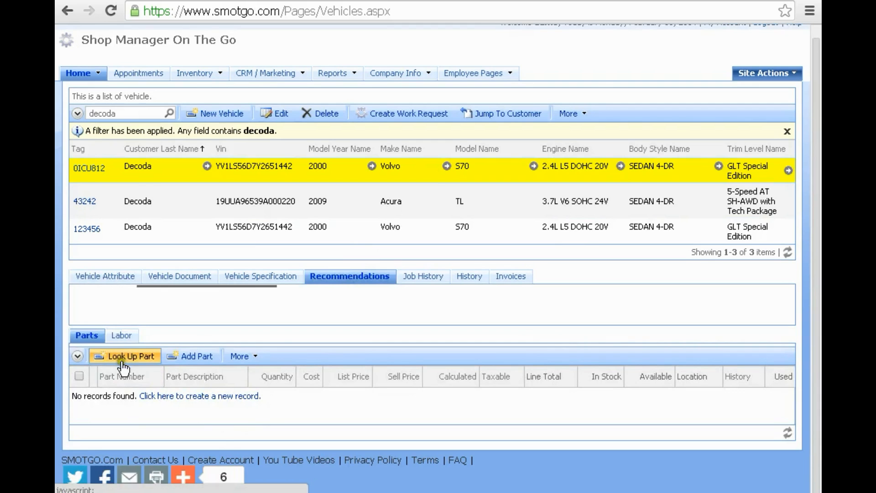
scroll(129, 408, "down", 2)
left_click(124, 339)
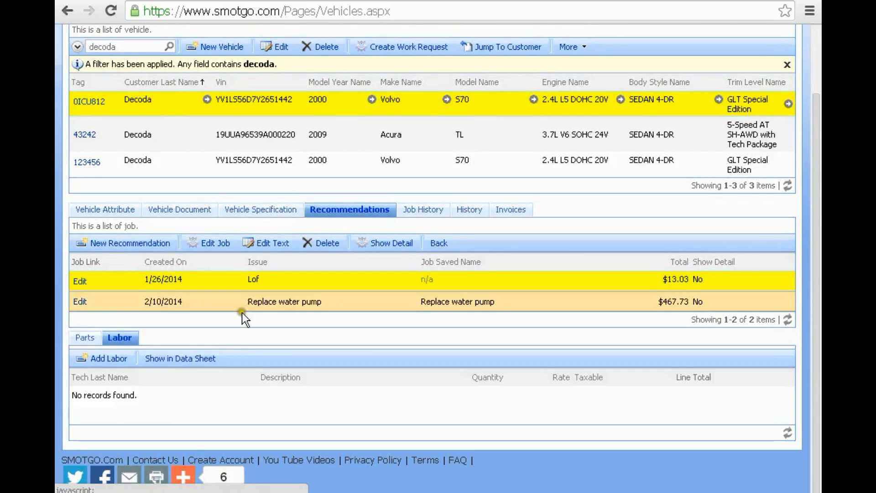
- Add a $75.00 labor line with a chosen technician to Replace water pump, bringing the total to $542.73
left_click(250, 300)
left_click(209, 398)
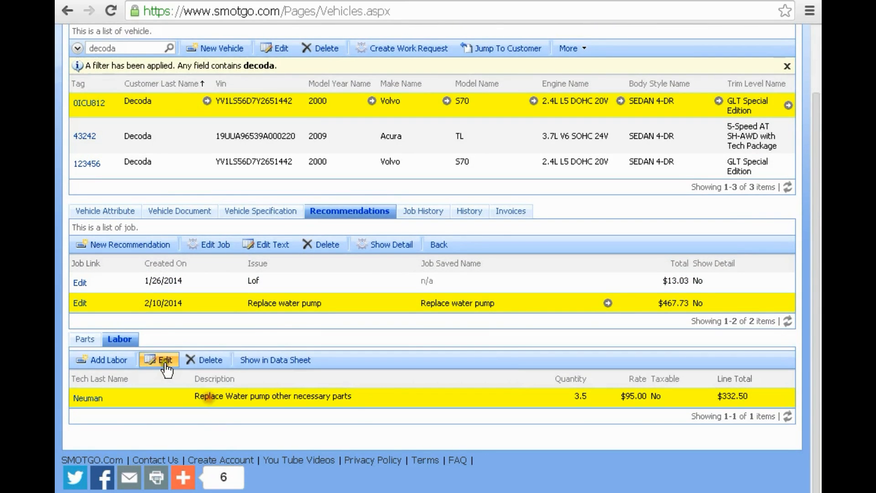
left_click(120, 360)
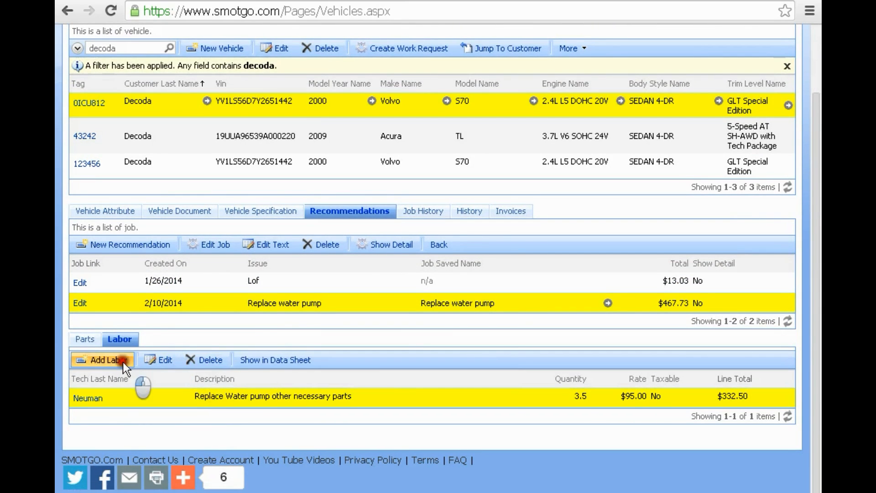
left_click(89, 417)
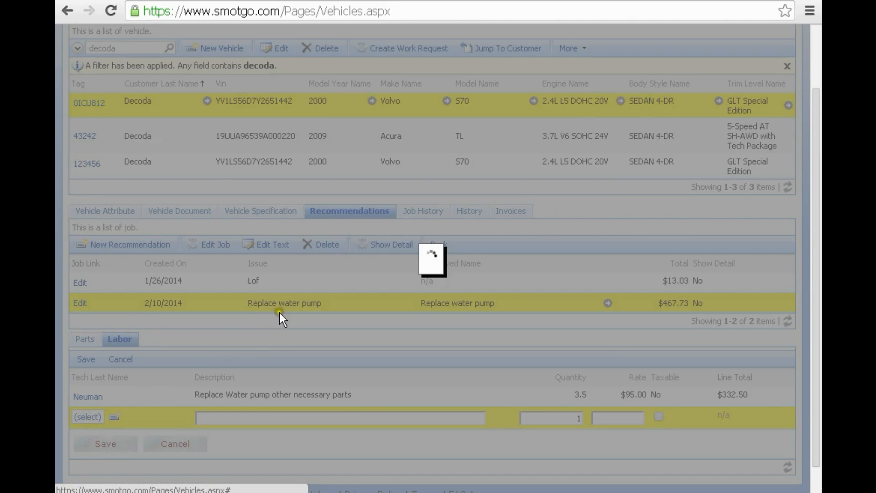
left_click(343, 283)
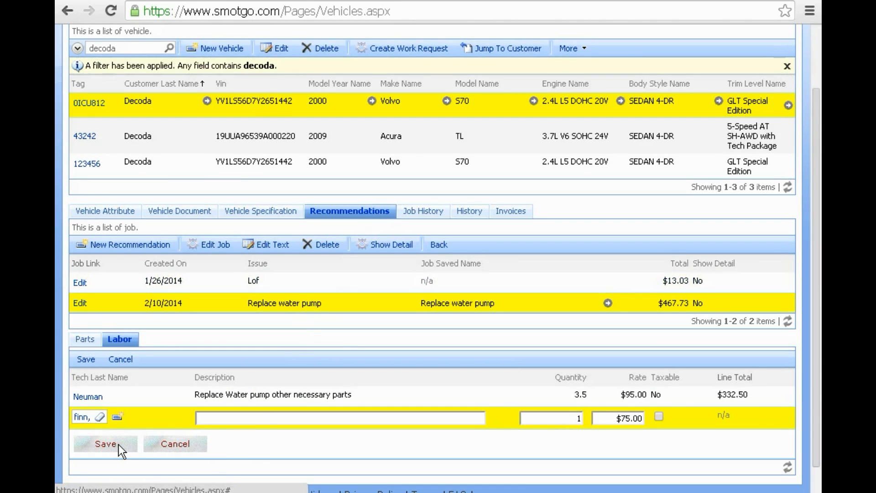
left_click(106, 444)
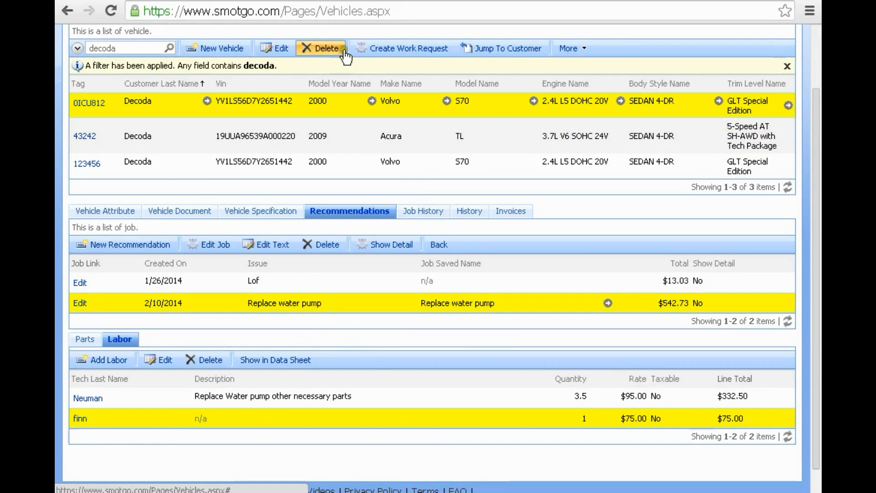
left_click(425, 208)
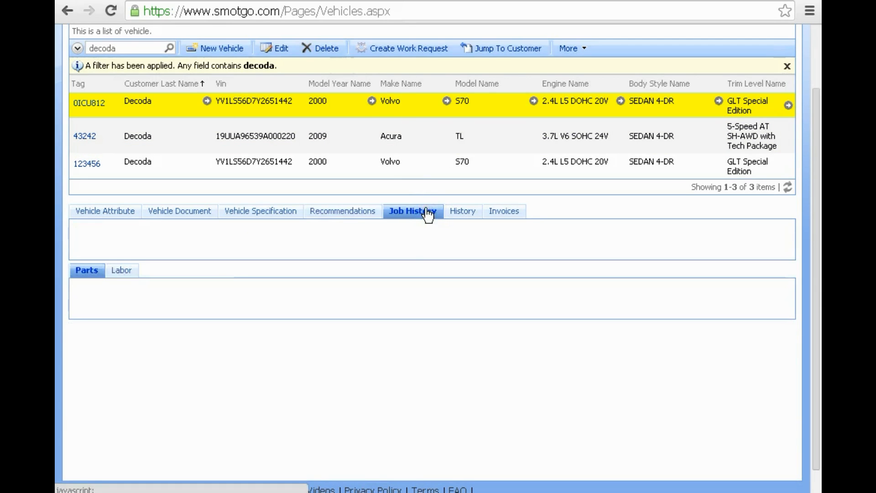
- Browse Job History parts and show the 4/15/2013 Labor 5 hours job's six parts totalling $130.00
scroll(403, 237, "down", 1)
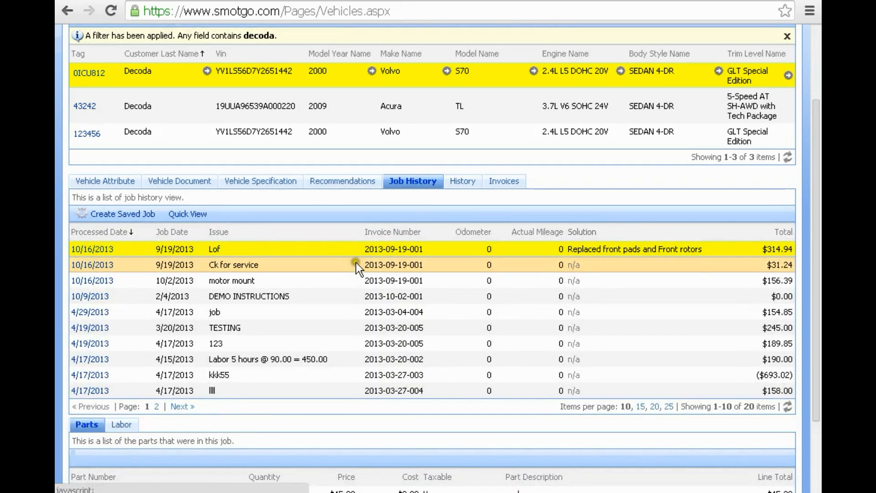
left_click(358, 263)
scroll(363, 262, "down", 3)
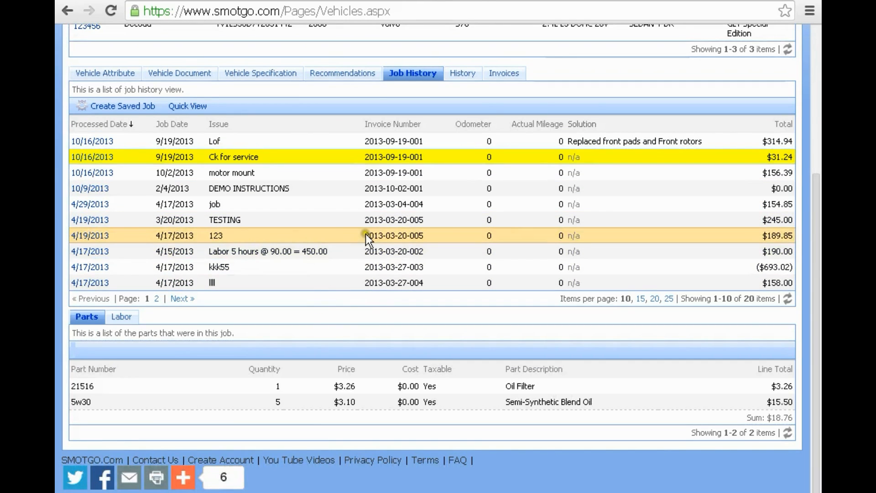
left_click(365, 233)
left_click(373, 265)
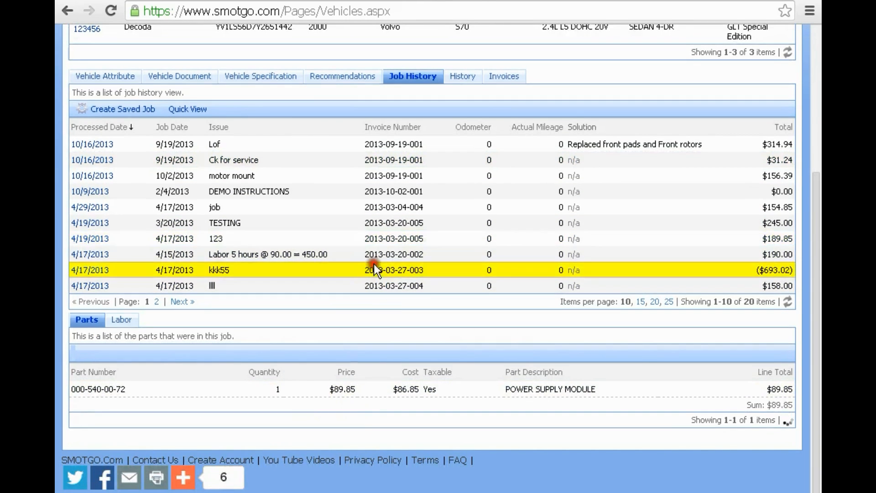
left_click(376, 255)
scroll(388, 240, "down", 3)
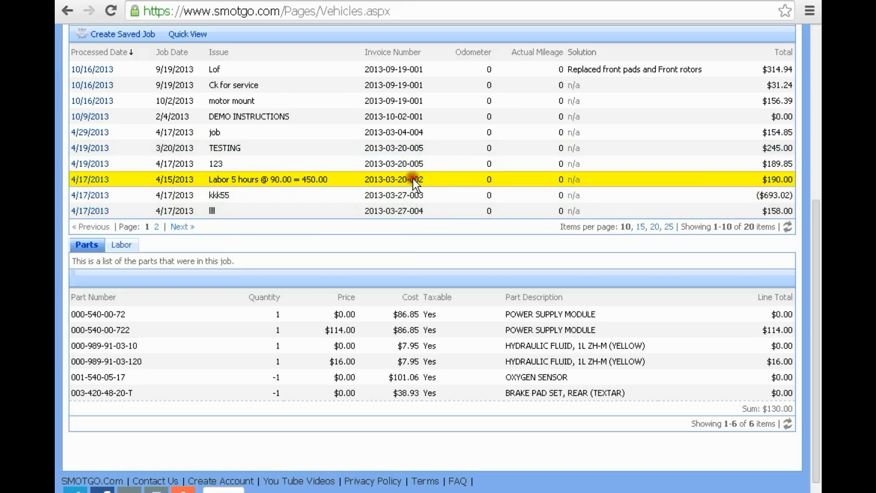
left_click(423, 314)
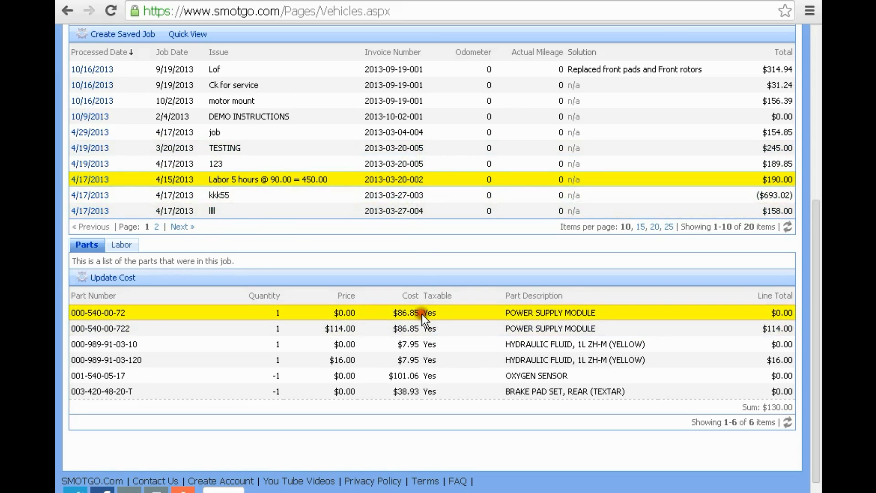
- Leave the part cost unchanged and assign a different technician to the $60.00 'clean' labor line
left_click(118, 279)
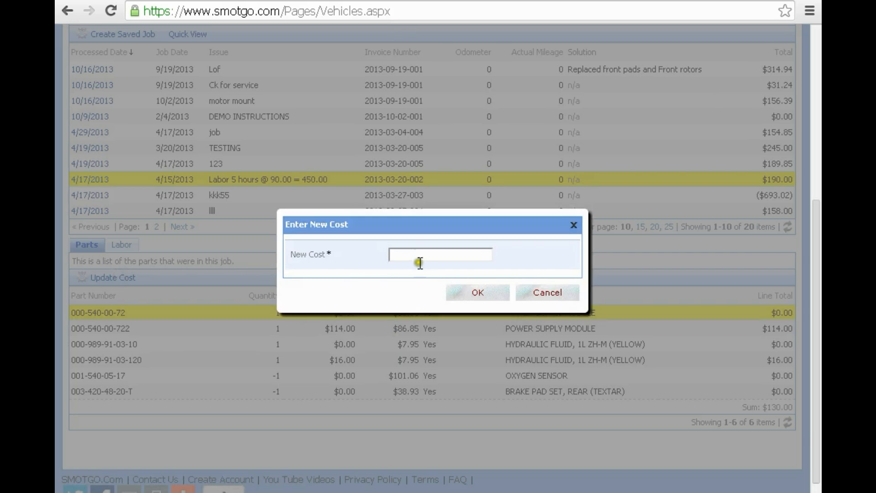
left_click(543, 293)
left_click(122, 246)
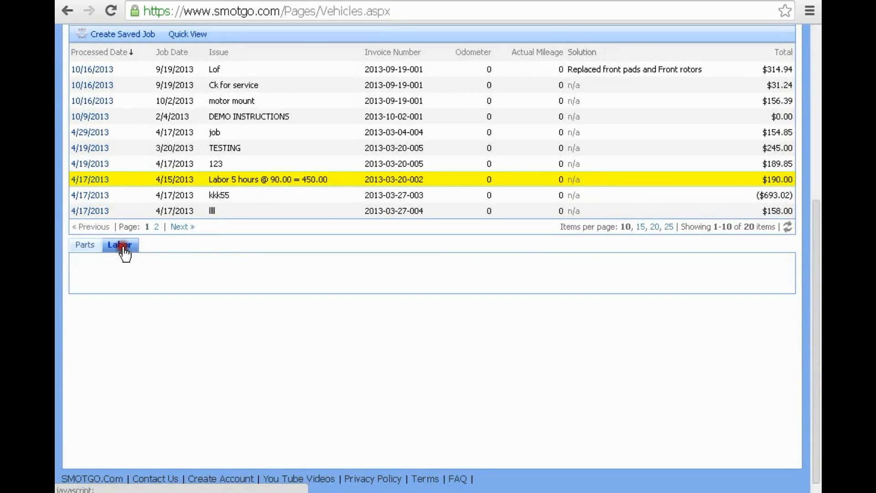
left_click(87, 278)
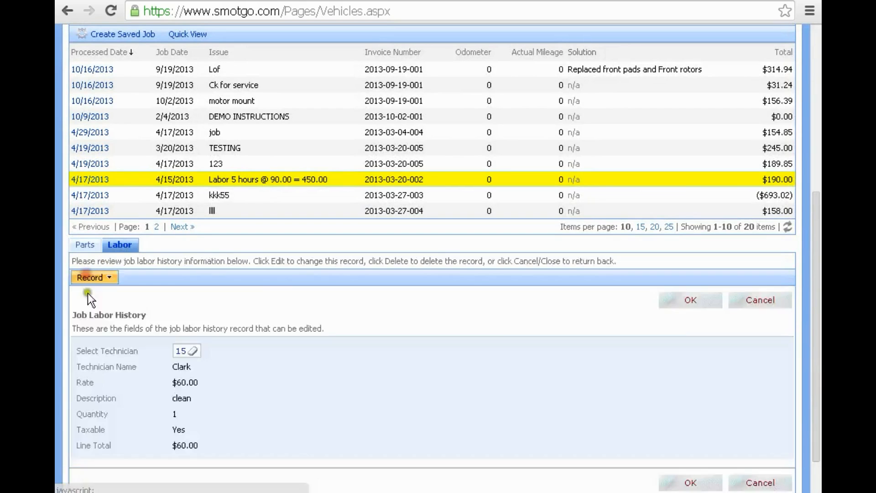
left_click(183, 355)
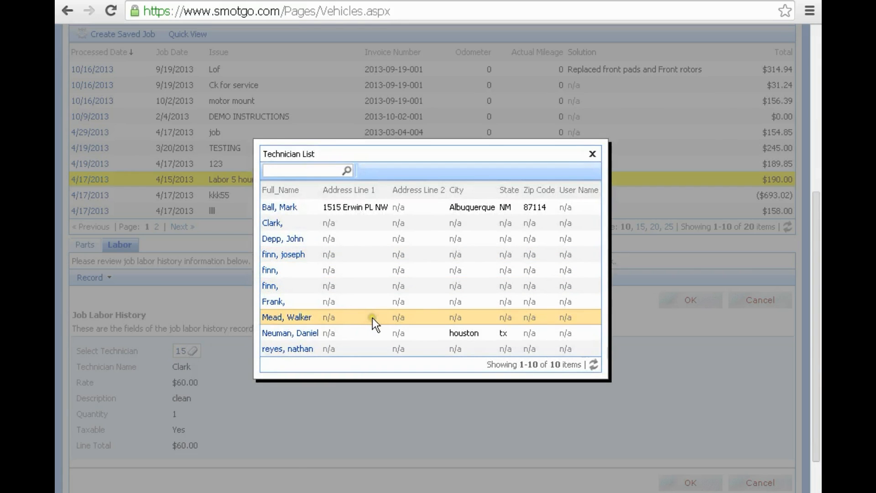
left_click(372, 317)
left_click(700, 300)
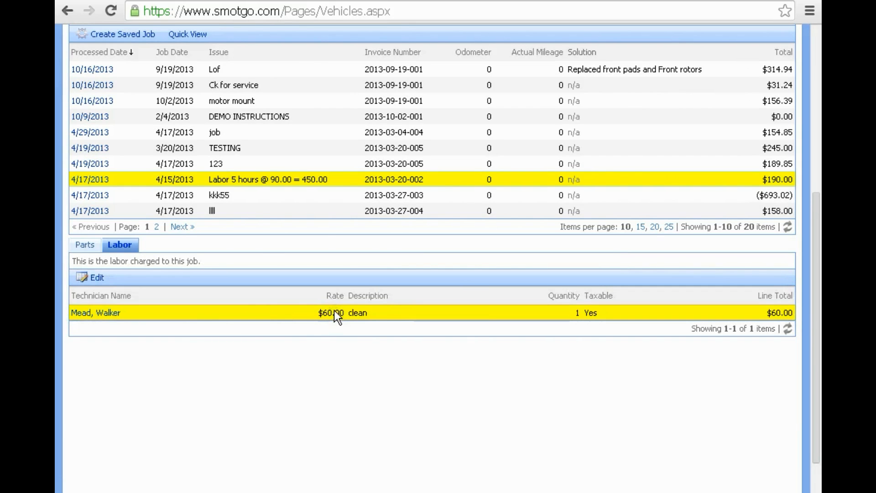
scroll(313, 348, "up", 6)
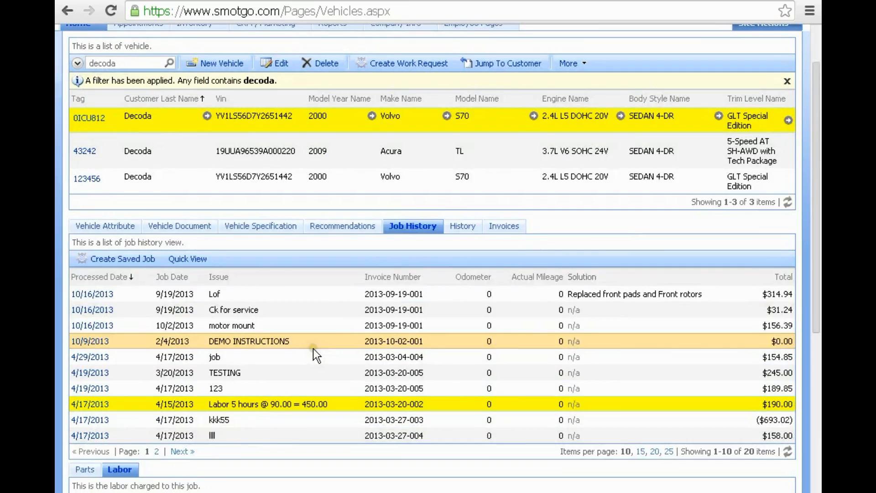